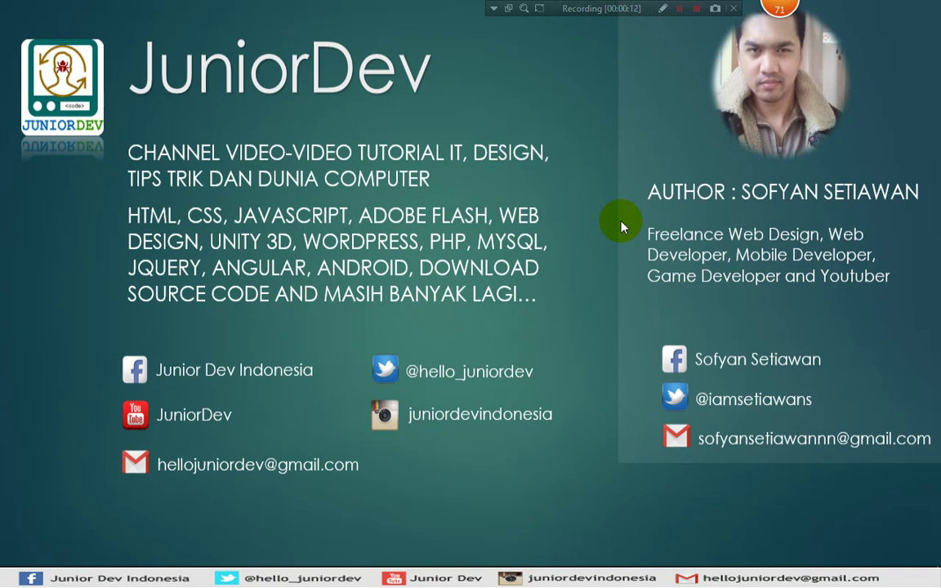
Dismiss the JuniorDev intro slide to return to the Unity editor
key(Escape)
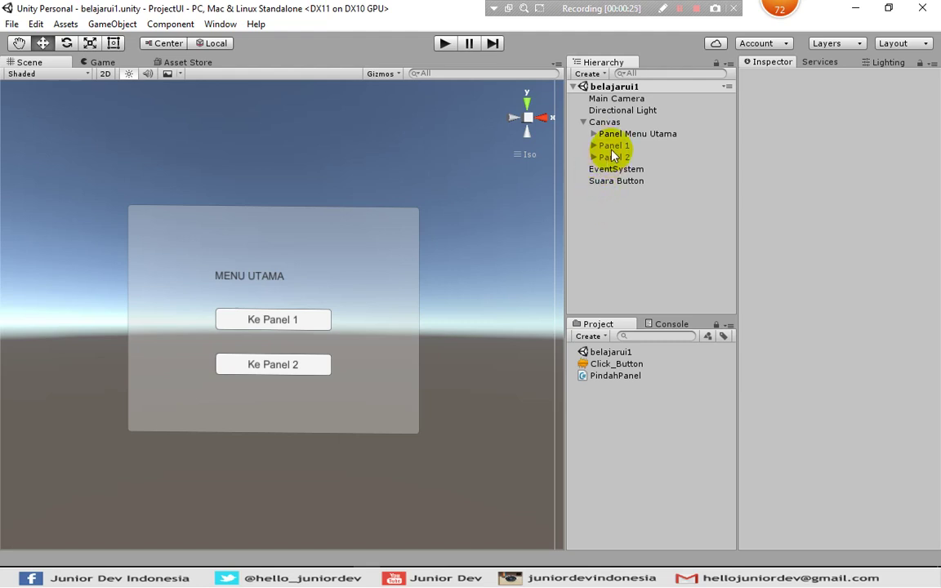
Deactivate Panel Menu Utama and make Panel 2 active in the scene
click(624, 133)
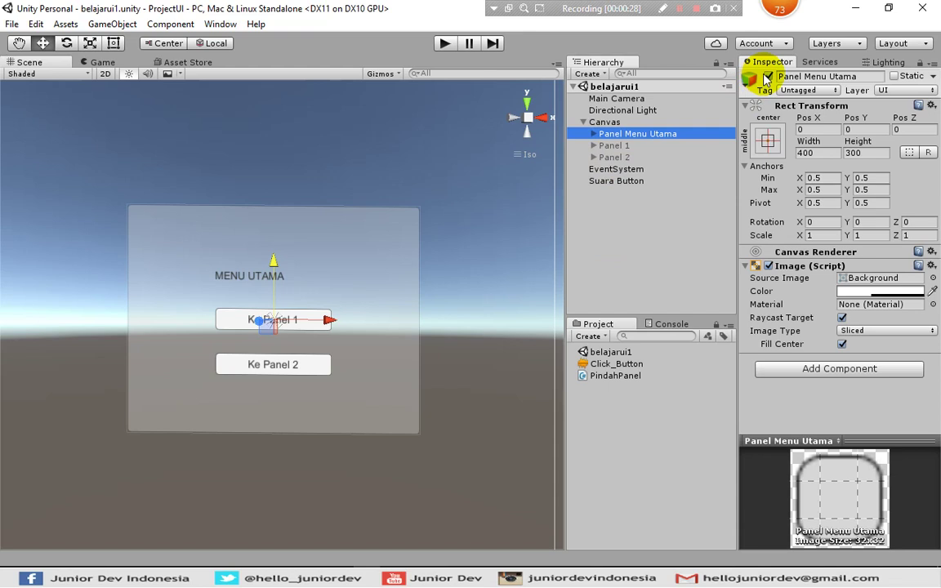
click(769, 76)
click(620, 157)
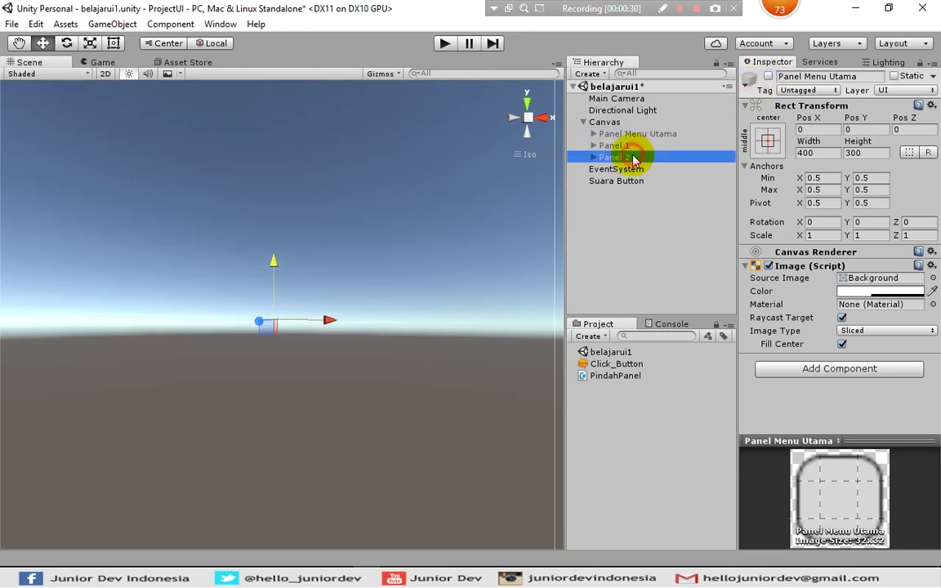
click(767, 76)
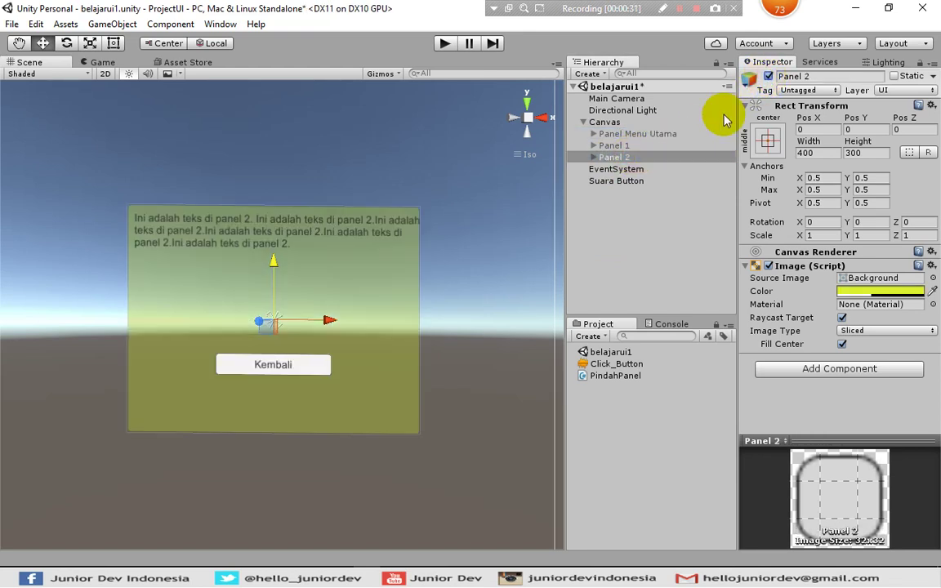
Rename Panel 2's Text child to 'Text Isi Panel 2'
click(630, 221)
click(594, 157)
click(618, 169)
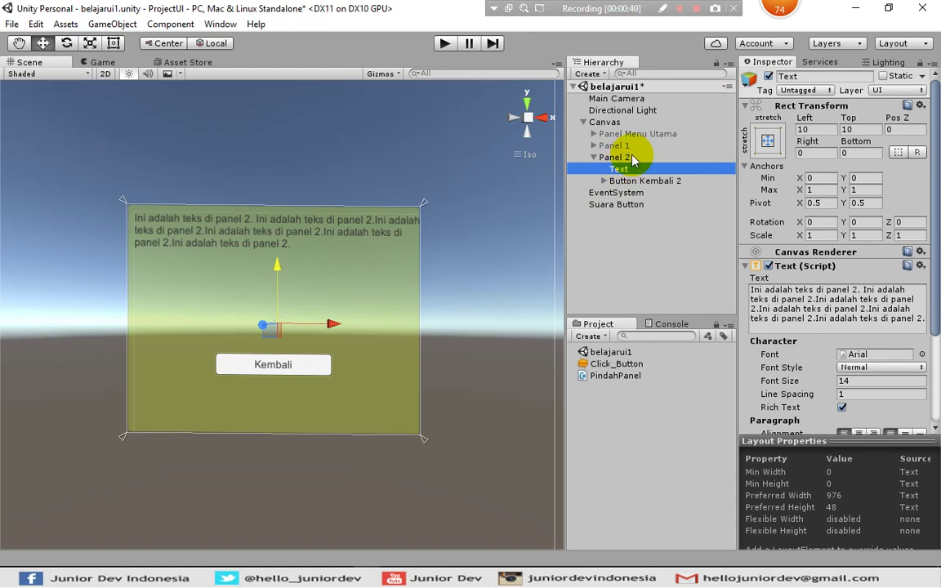
key(F2)
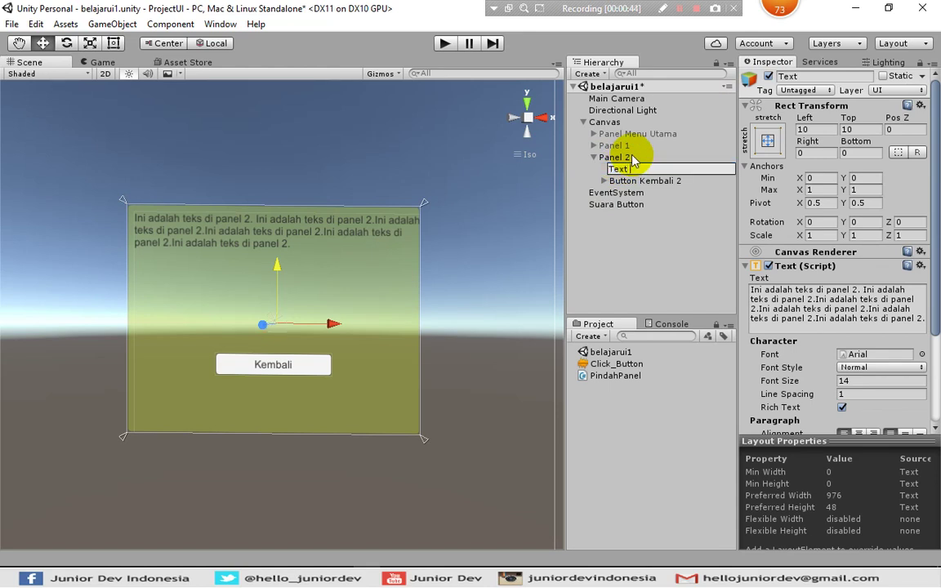
text(Isipanel 2)
key(Return)
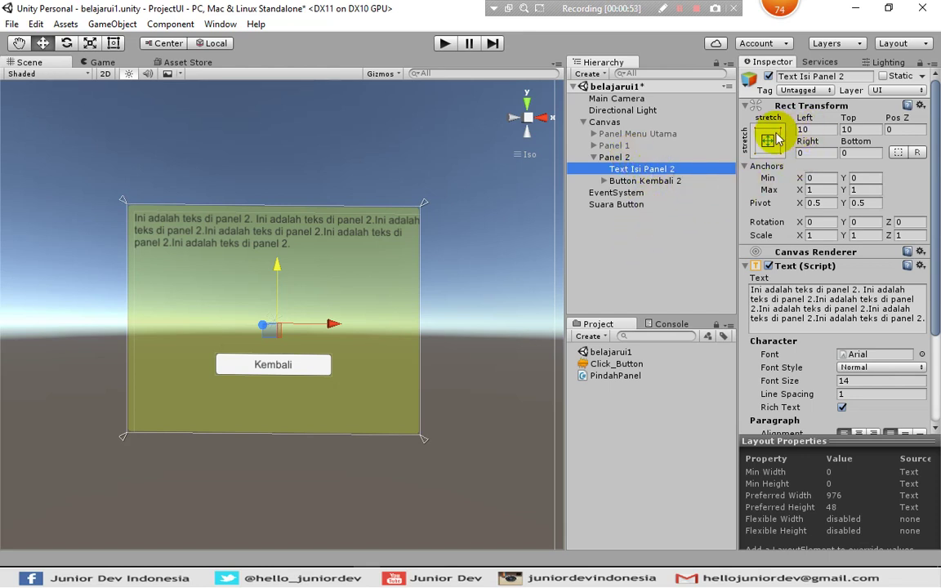
Create a UI Image inside Panel 2 and name it 'Isi Panel 2'
click(600, 73)
mouse_move(622, 188)
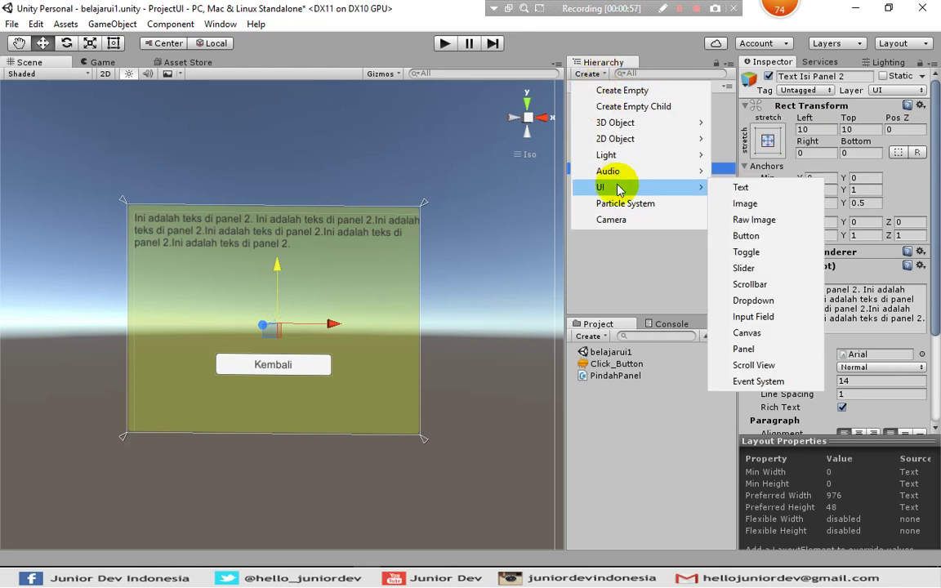
click(740, 204)
drag(634, 193, 614, 164)
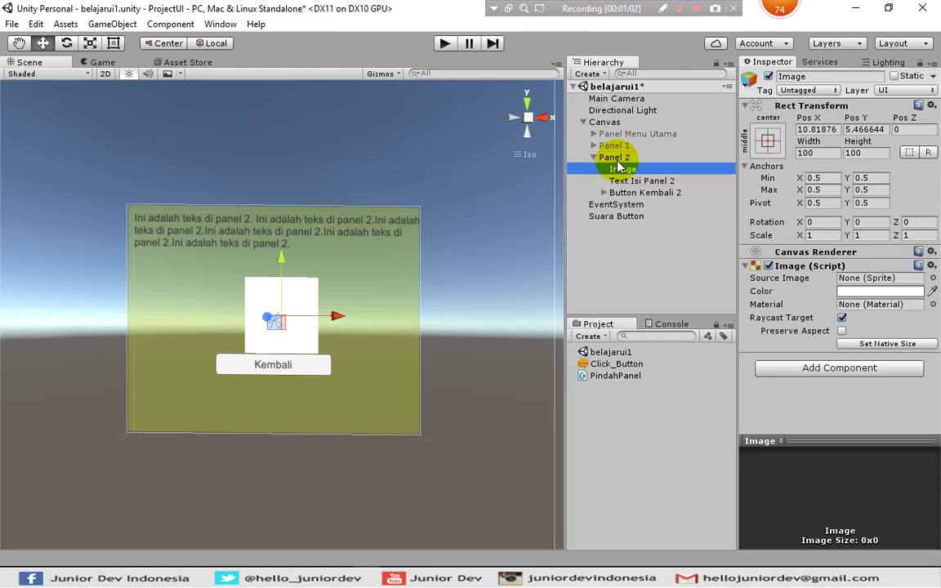
click(623, 170)
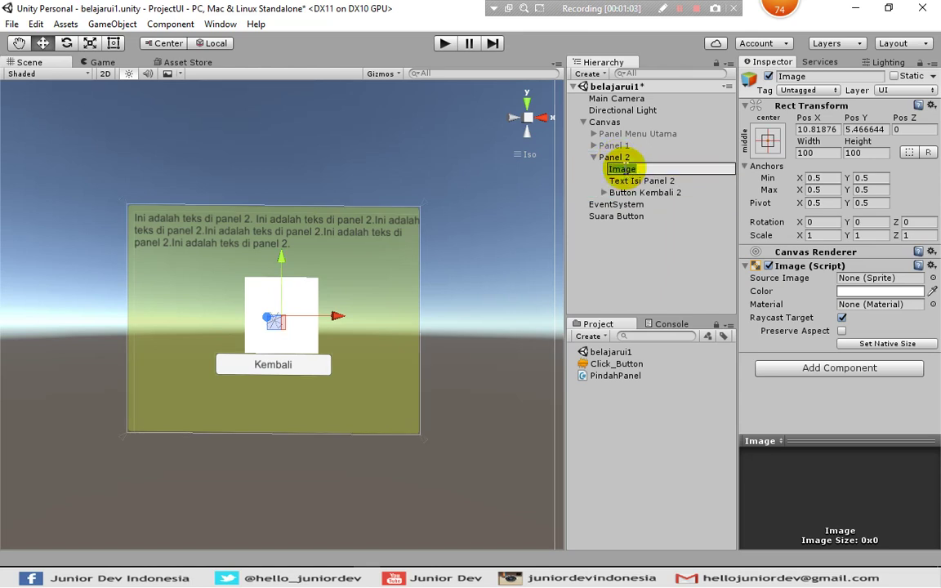
text(I)
key(Return)
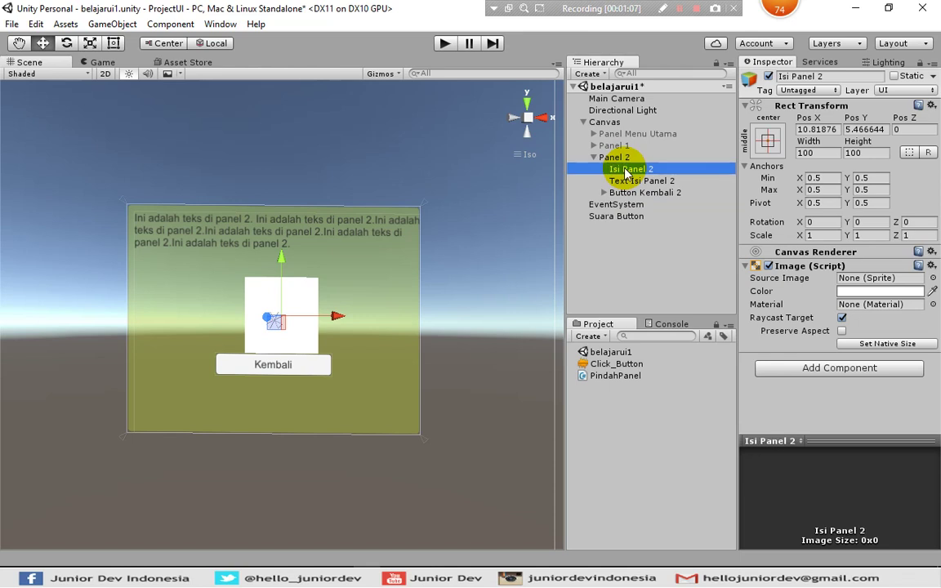
Nest Text Isi Panel 2 under the Isi Panel 2 image
click(641, 182)
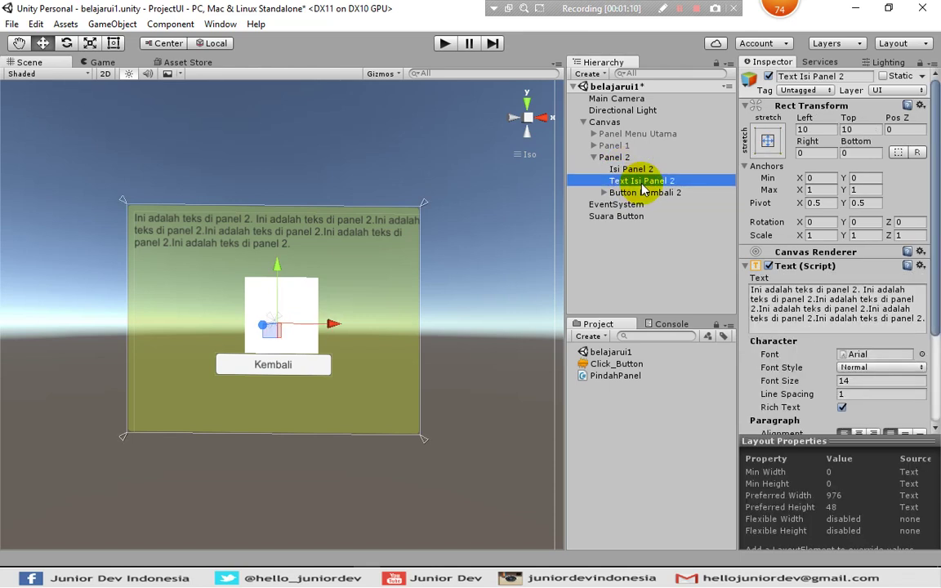
drag(644, 183, 645, 171)
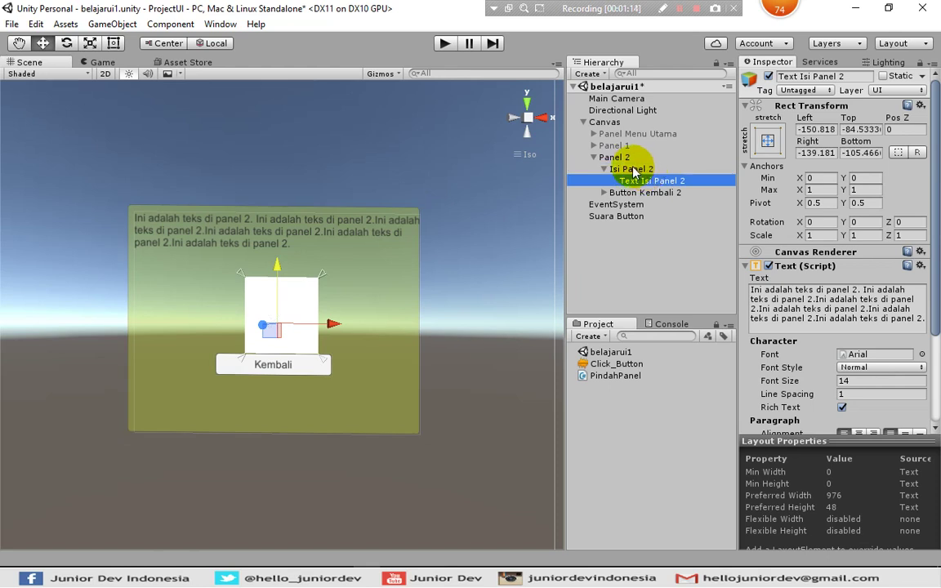
click(633, 170)
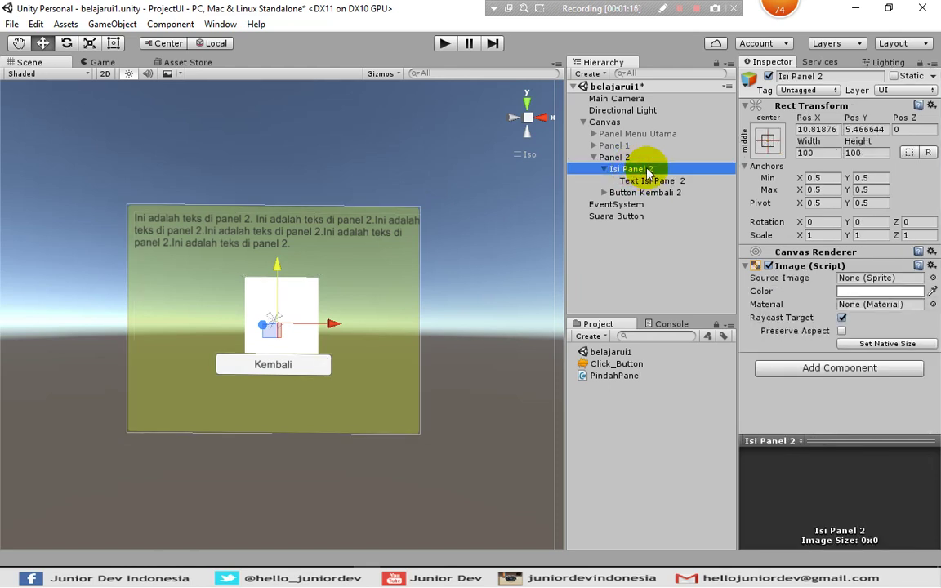
Anchor Isi Panel 2 to the top-left with pivot and position (Shift+Alt preset)
click(766, 142)
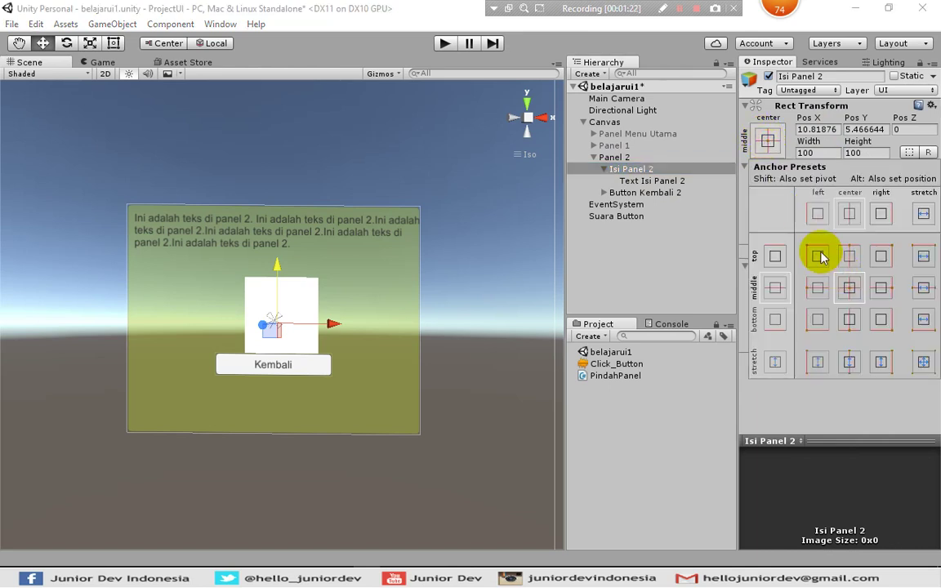
key(shift)
key(alt)
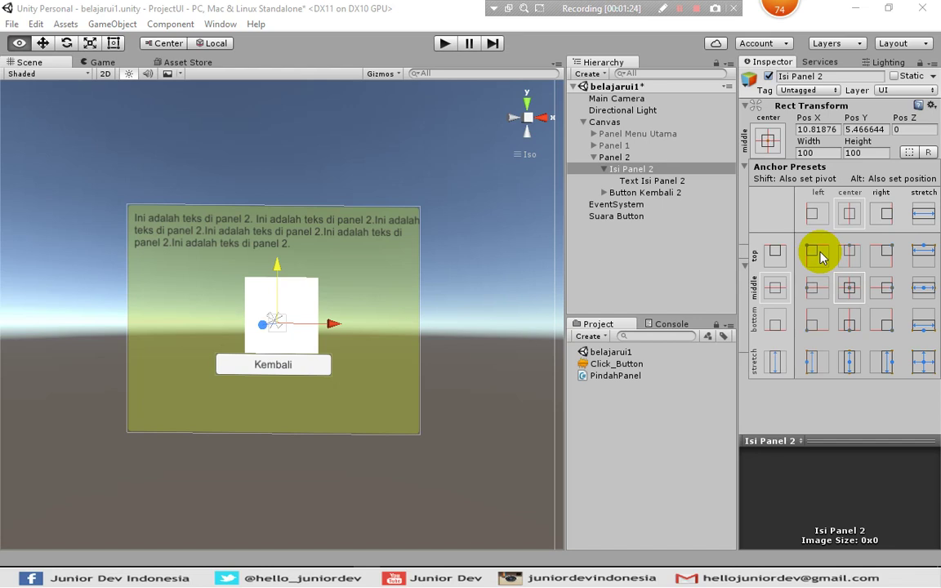
alt+shift+click(817, 258)
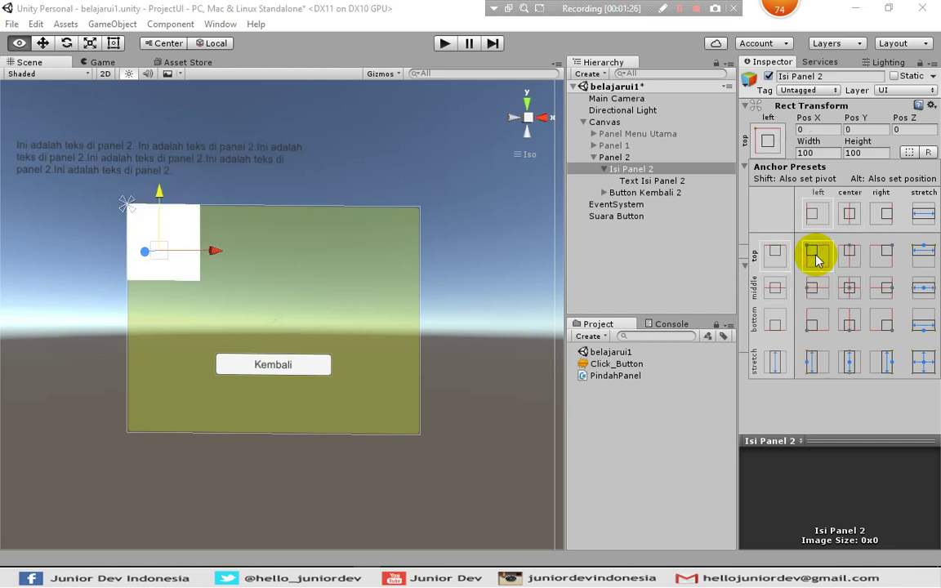
click(659, 230)
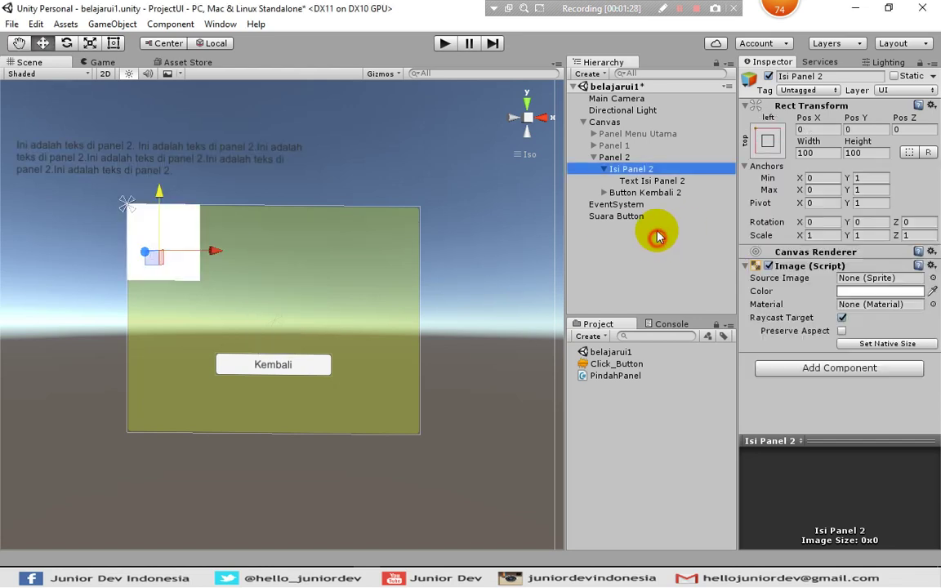
Anchor Text Isi Panel 2 to the top-left corner the same way
click(650, 181)
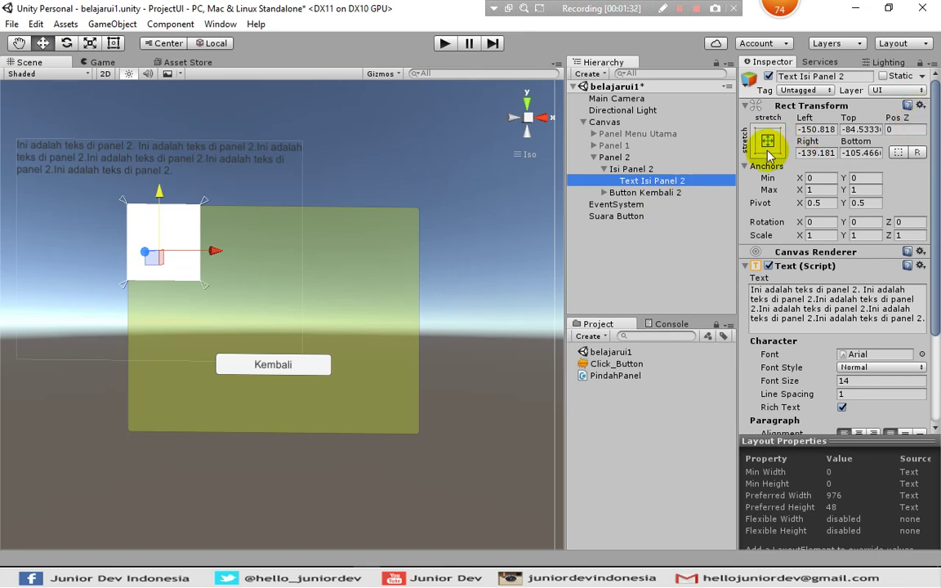
click(767, 143)
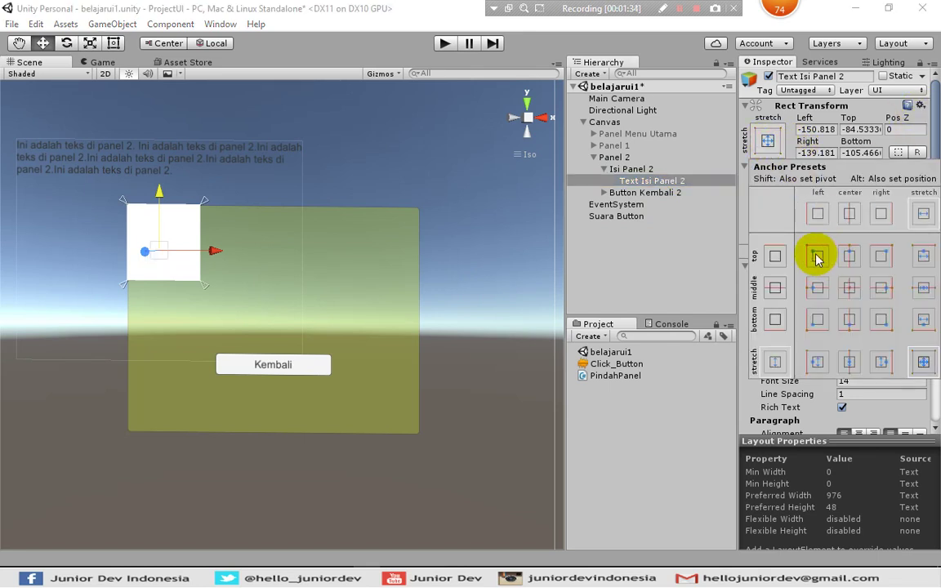
alt+shift+click(815, 255)
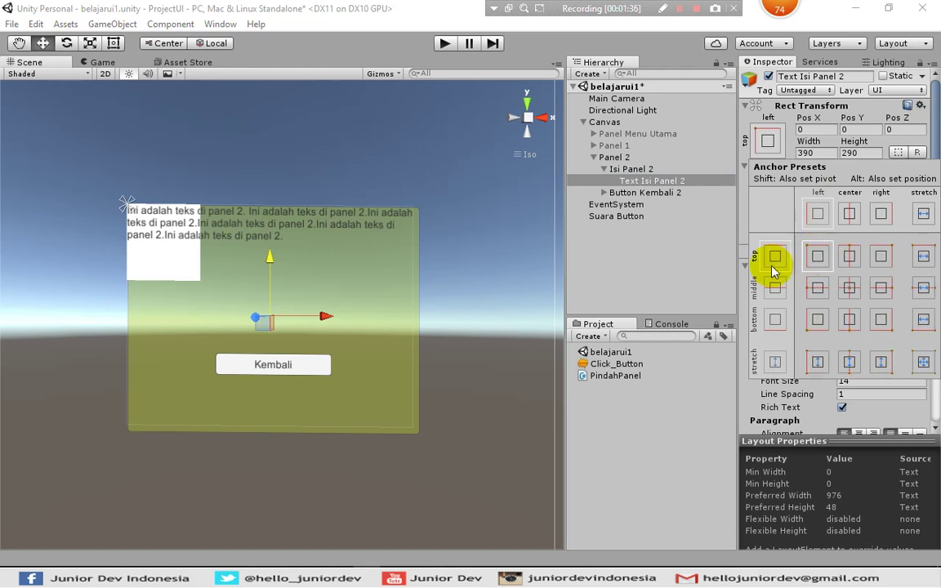
click(651, 253)
click(650, 169)
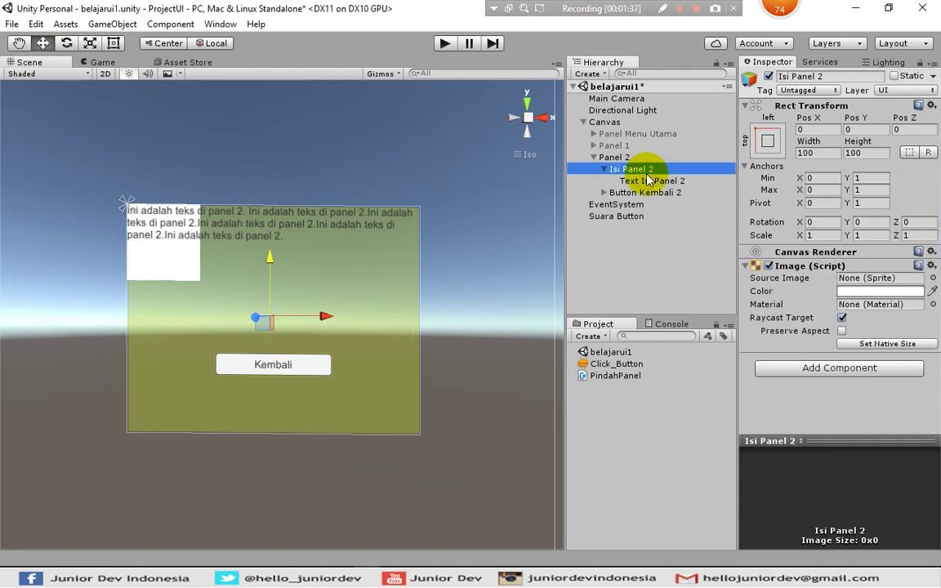
Size Isi Panel 2 to 350 wide, entering height 200 and then 250
click(816, 153)
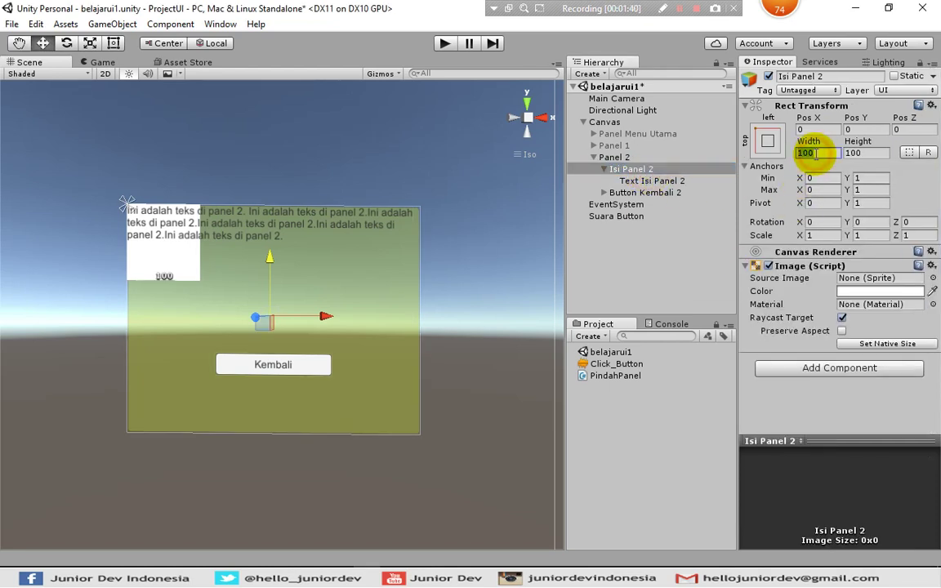
text(350)
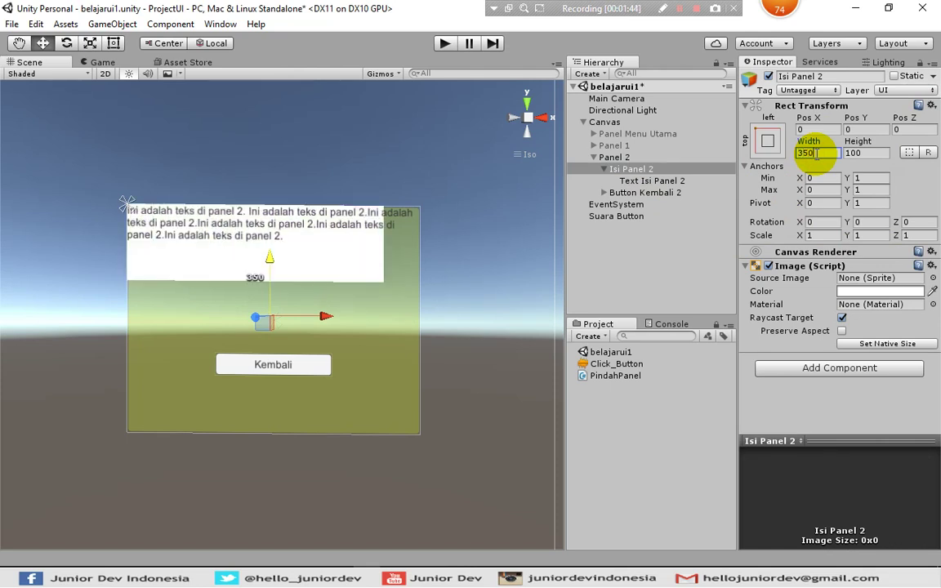
key(Tab)
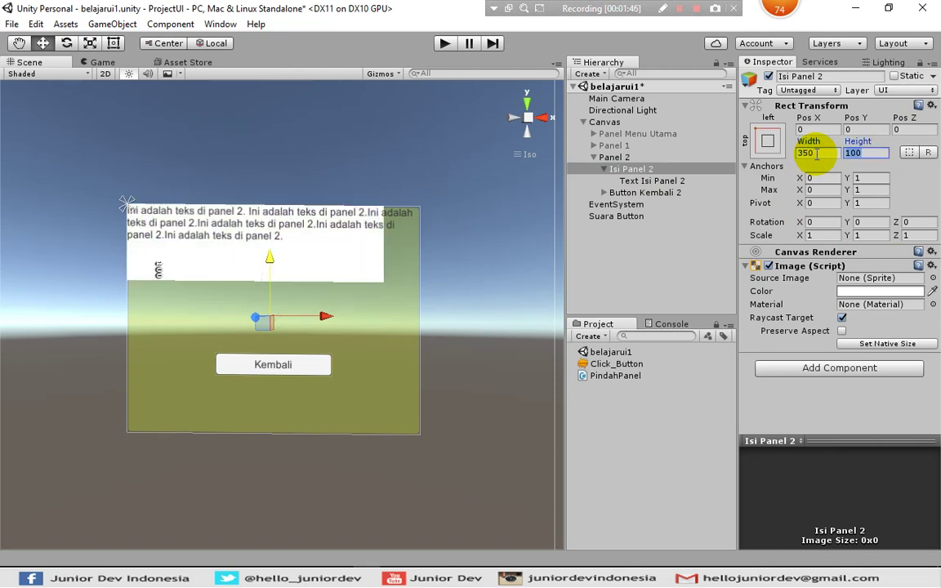
text(2)
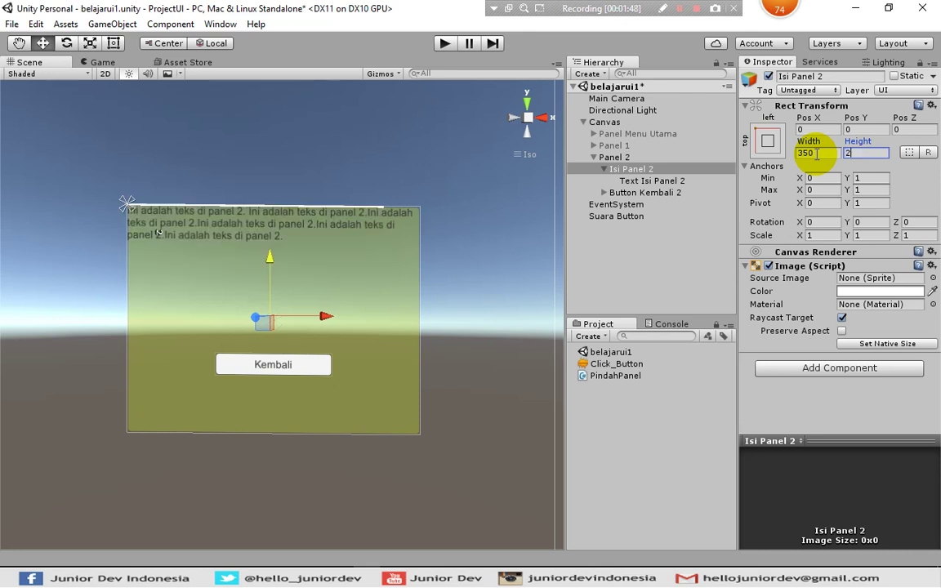
text(00)
key(Return)
text(25)
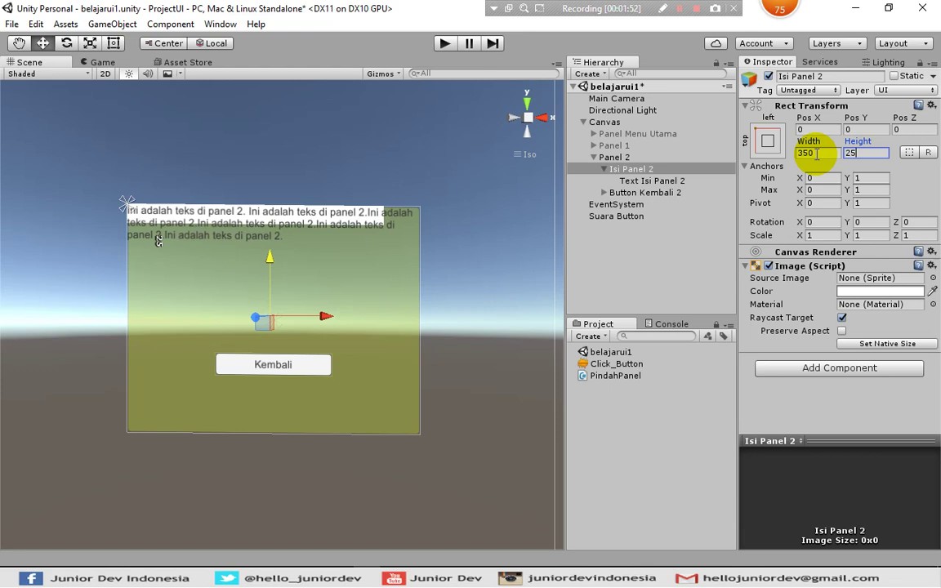
text(0)
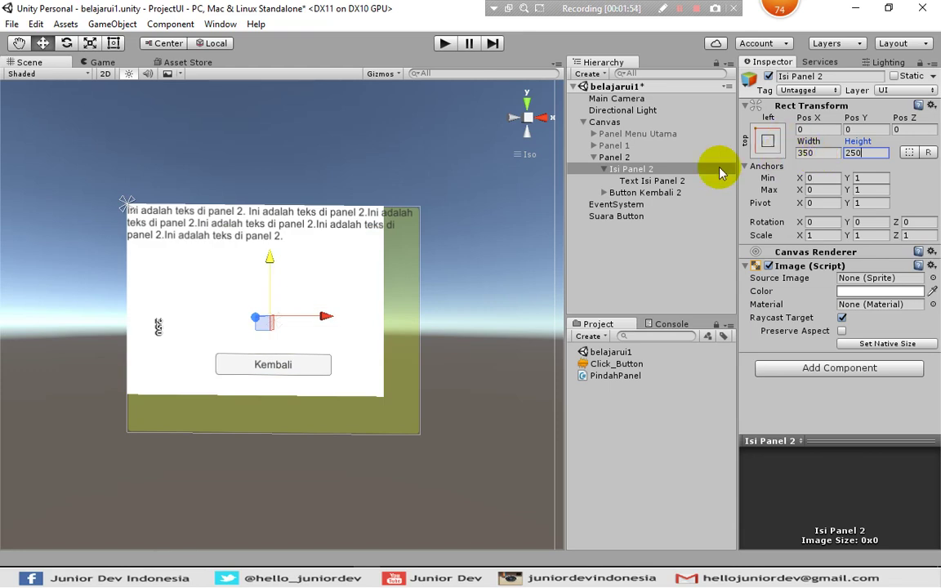
Lower the Kembali button to Pos Y -123, beneath the white content area
click(265, 369)
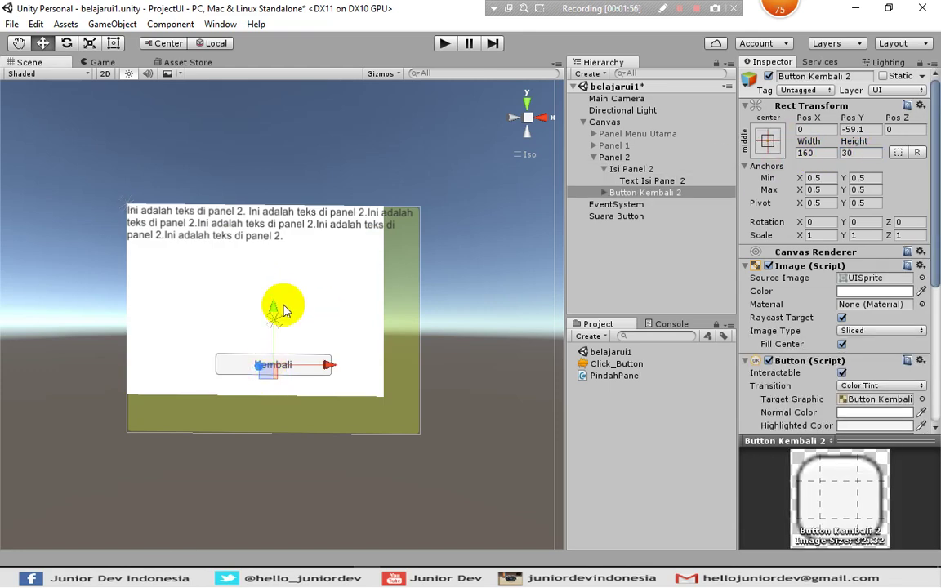
drag(275, 319, 274, 353)
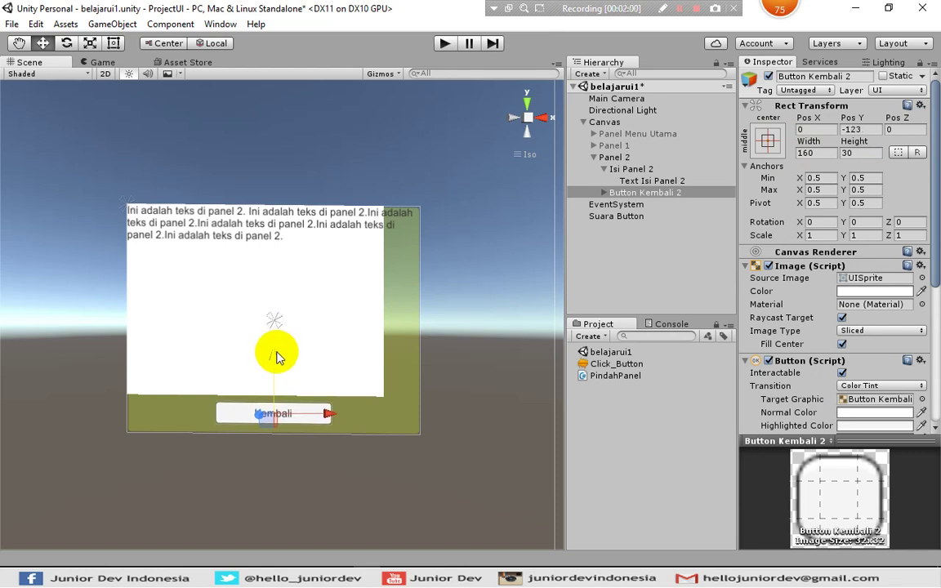
click(598, 252)
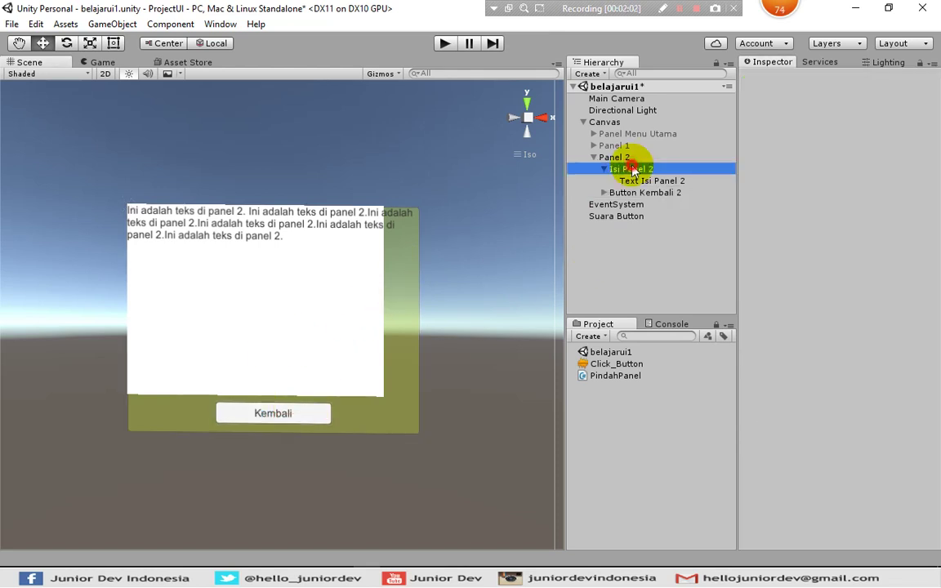
Select Text Isi Panel 2 and begin editing its width
click(633, 168)
click(686, 180)
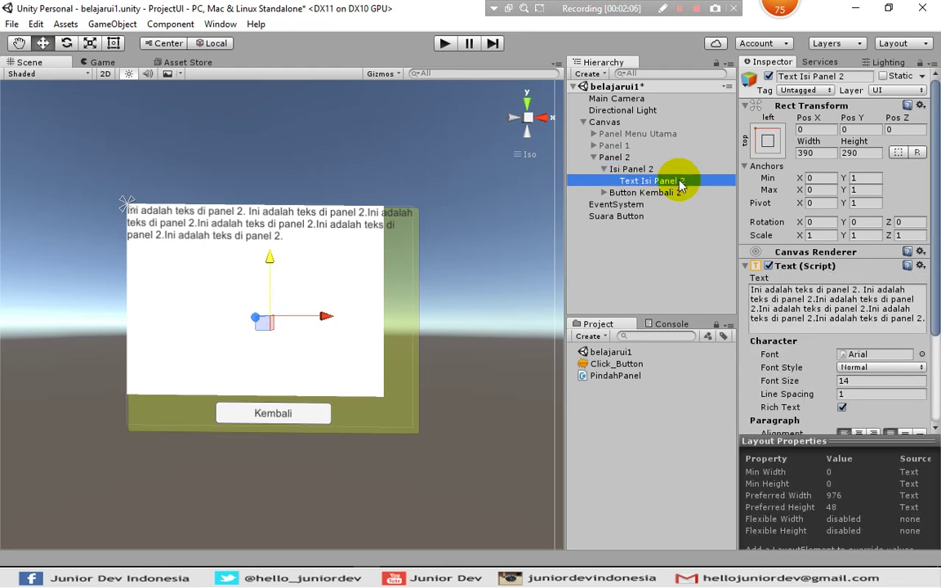
click(808, 153)
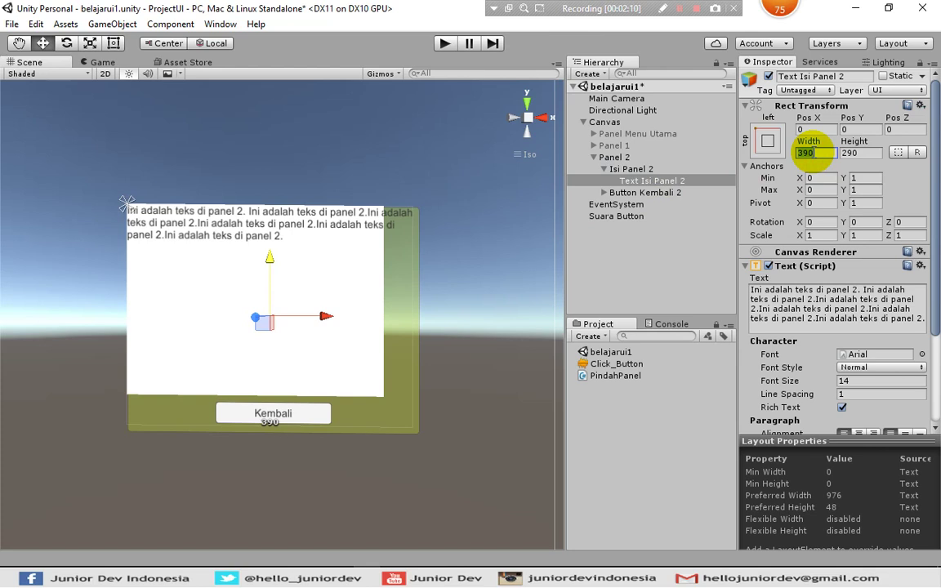
Set Text Isi Panel 2's width to 350 and select its whole paragraph
text(3)
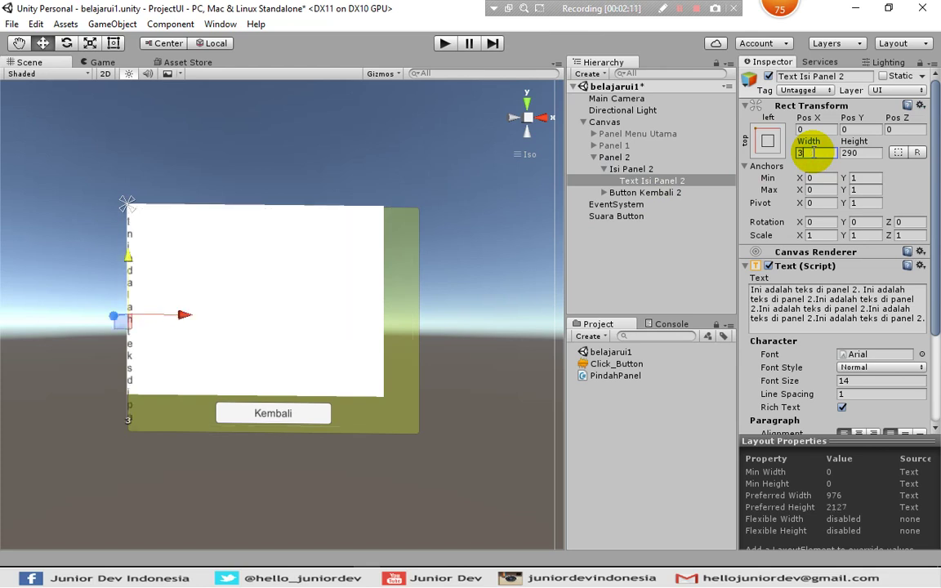
text(50)
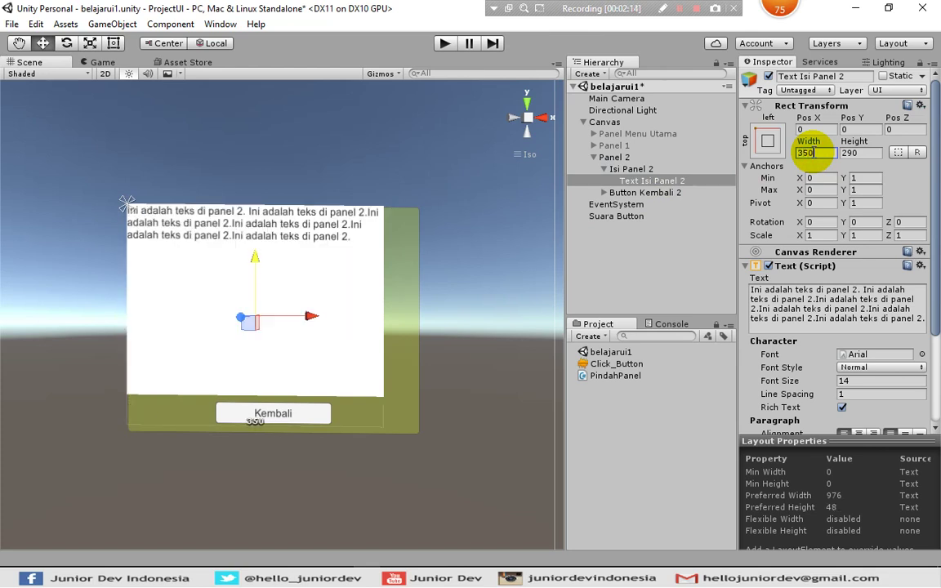
click(790, 298)
click(799, 298)
key(ctrl+a)
key(ctrl+c)
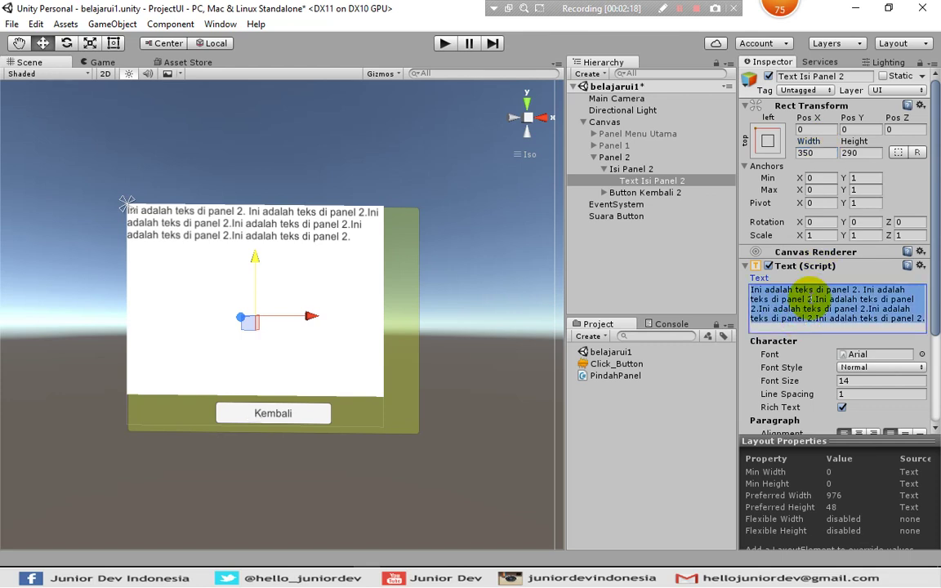
Paste five more copies of the paragraph, separated by blank lines, into the text
key(Right)
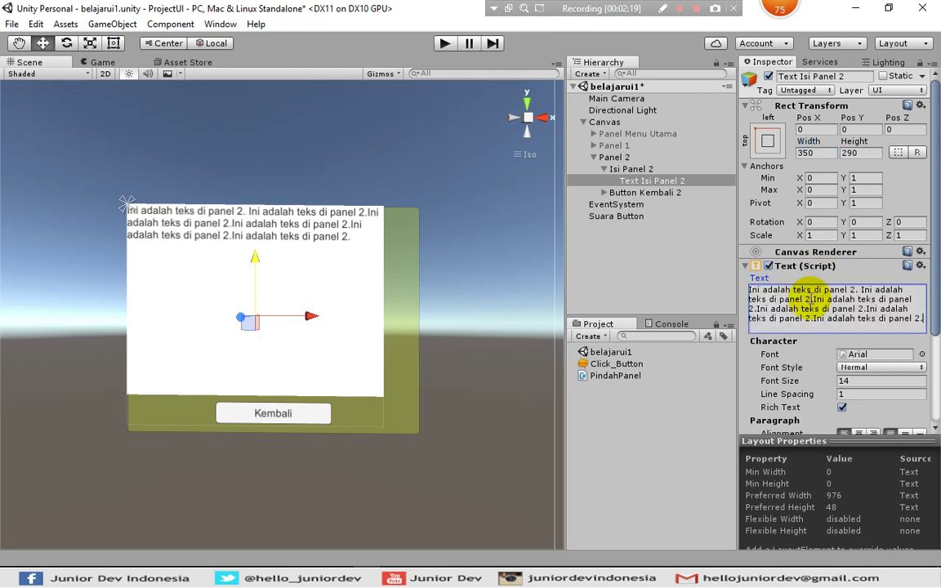
key(Return)
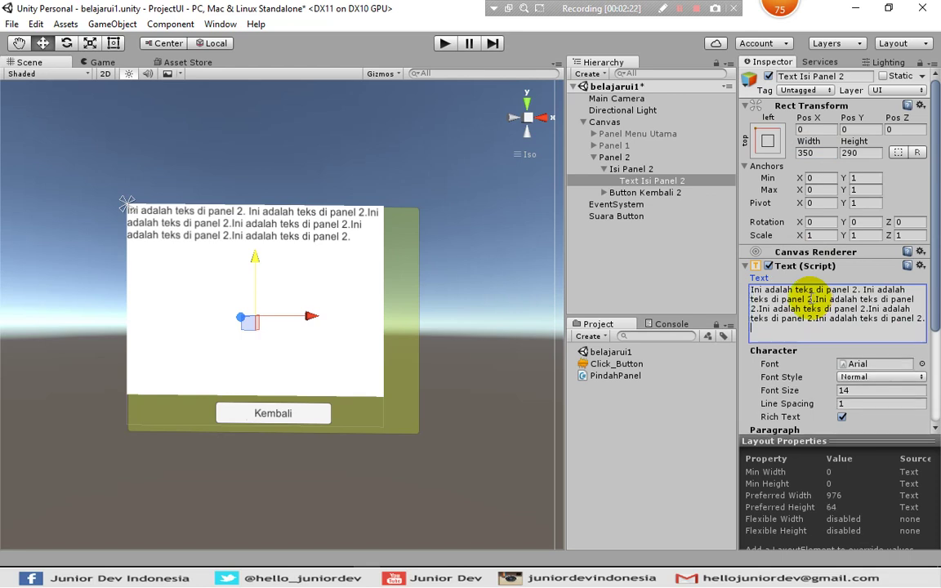
key(Return)
key(ctrl+v)
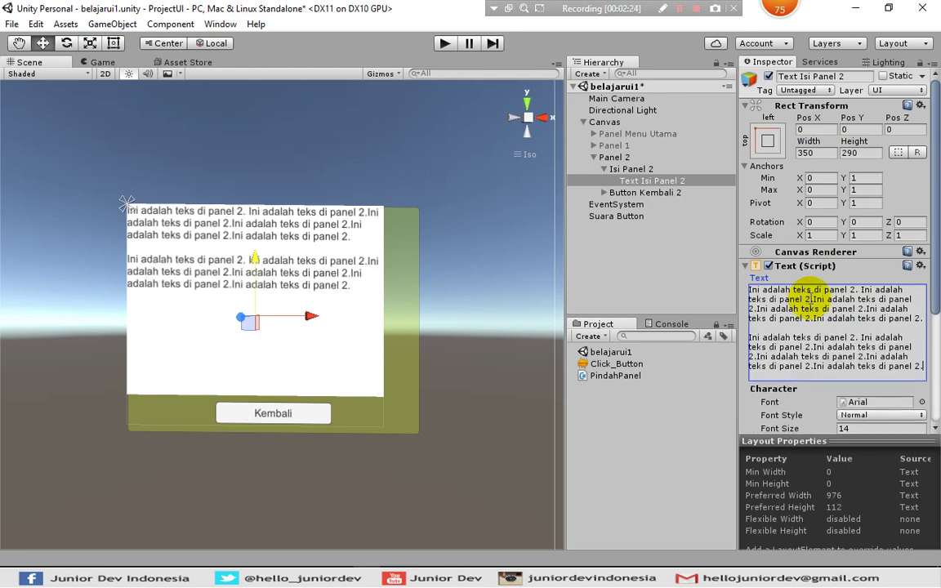
key(Return)
key(ctrl+v)
key(Return)
key(ctrl+v)
key(Return)
key(ctrl+v)
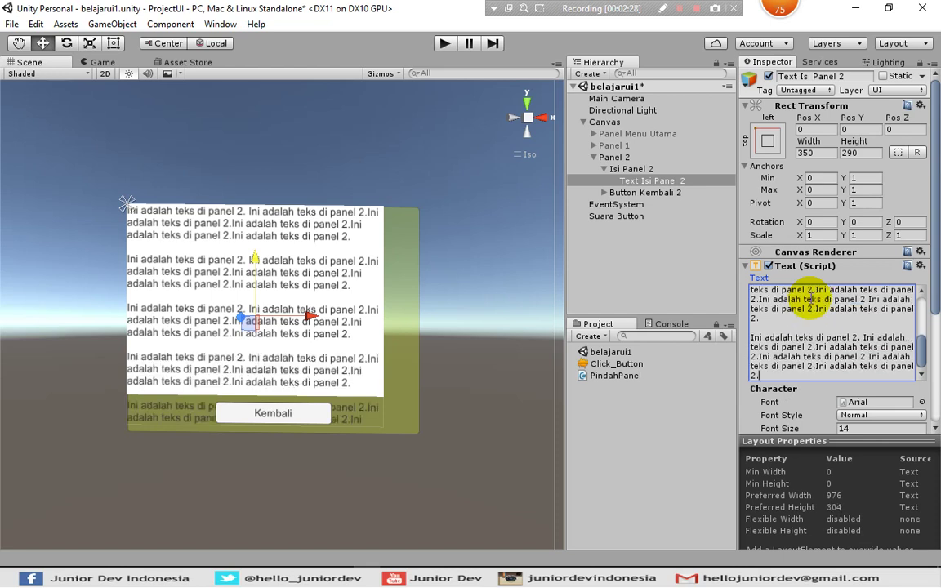
key(Return)
key(ctrl+v)
Set Text Isi Panel 2's height to 700
click(859, 152)
text(700)
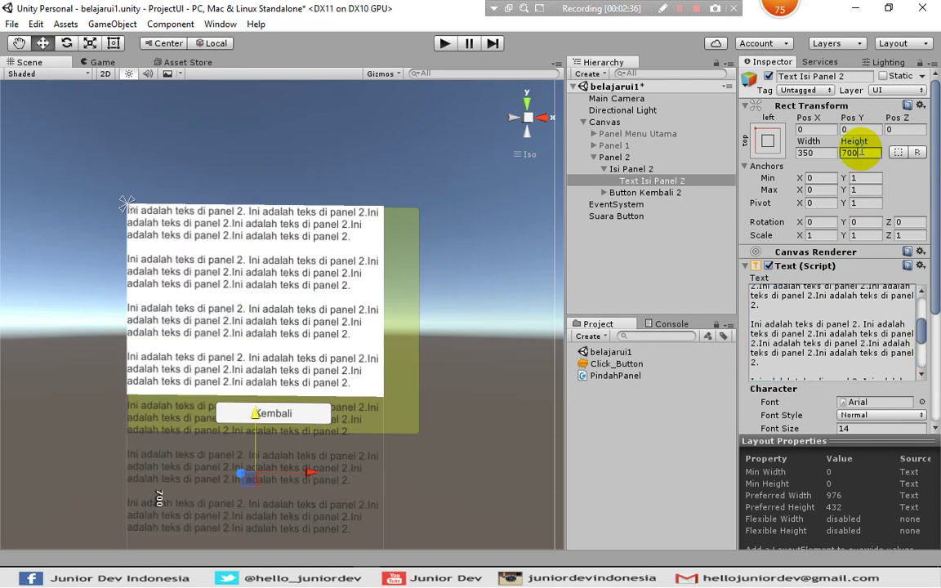
click(629, 244)
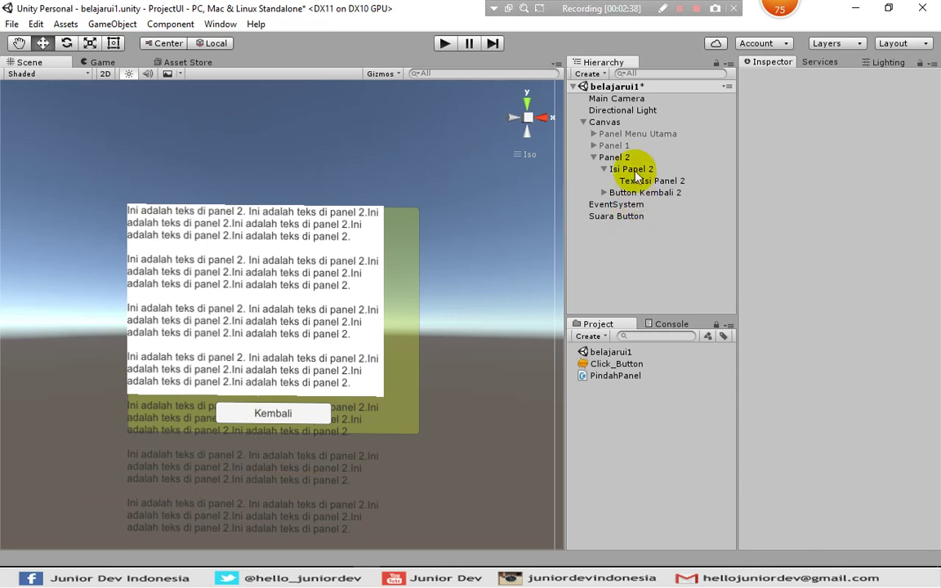
click(634, 168)
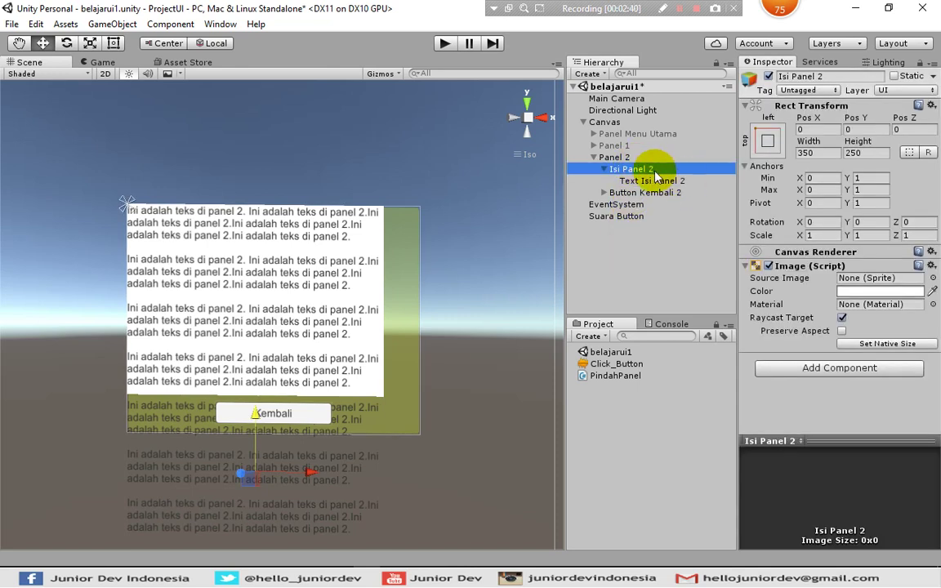
Add a Scroll Rect component to Isi Panel 2
click(815, 369)
text(scr)
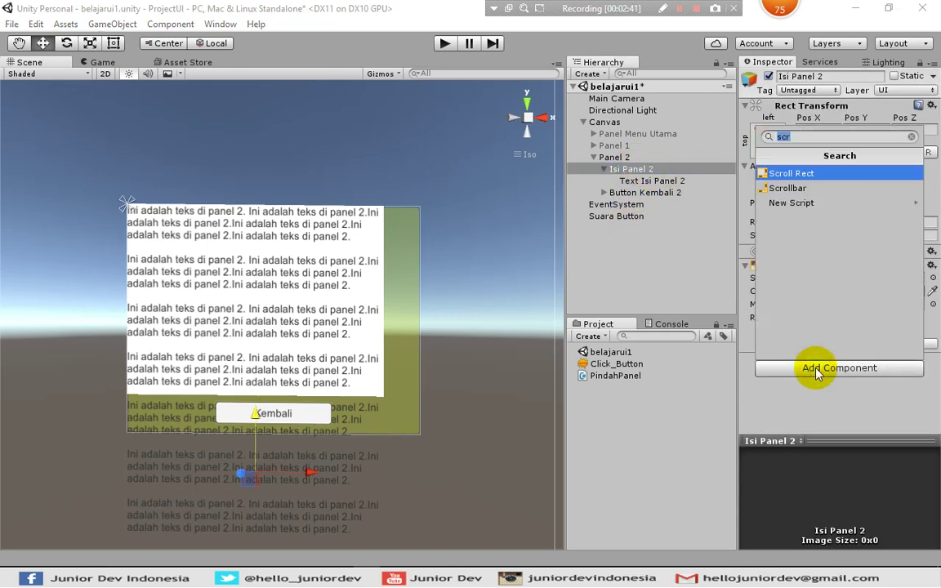
click(809, 174)
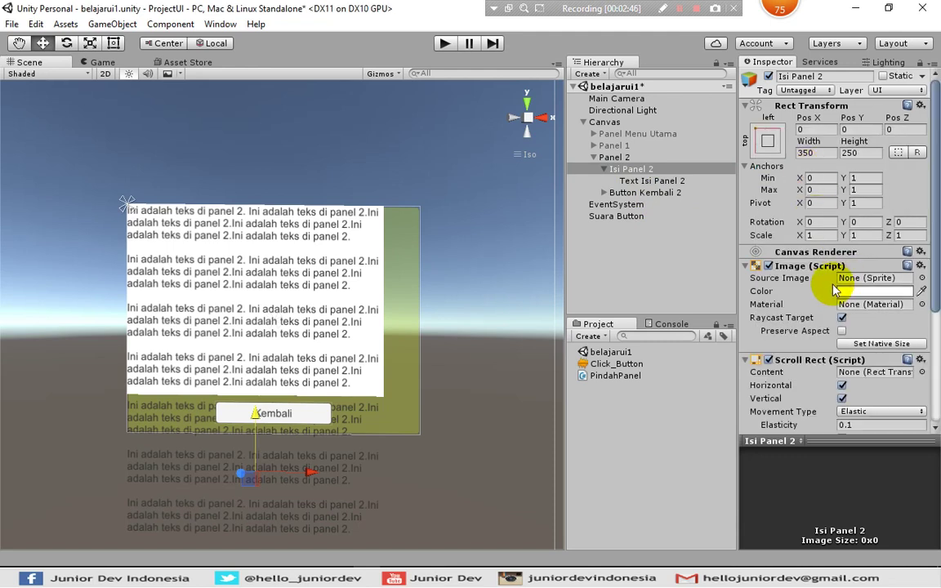
Set the Scroll Rect's Content to Text Isi Panel 2, then deselect
scroll(837, 286, down, 5)
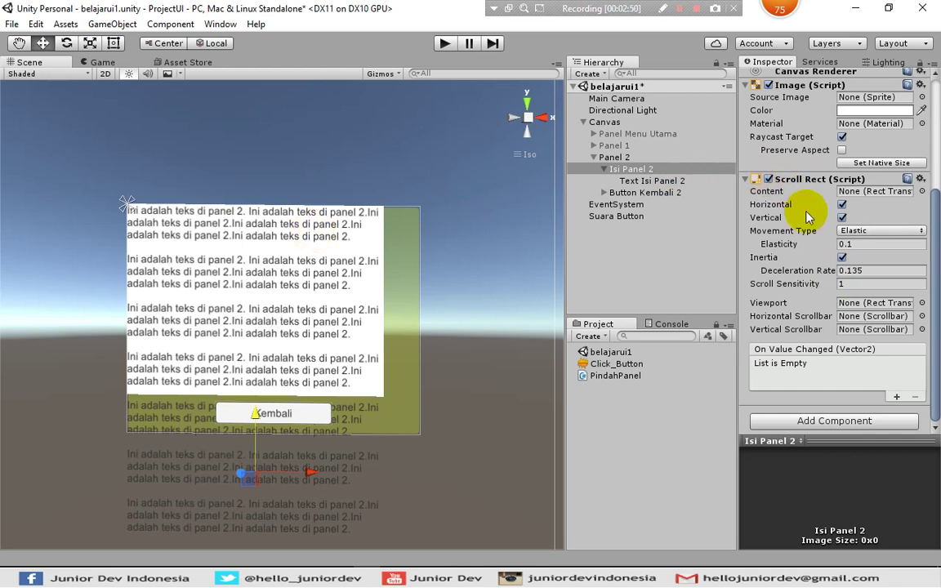
click(920, 191)
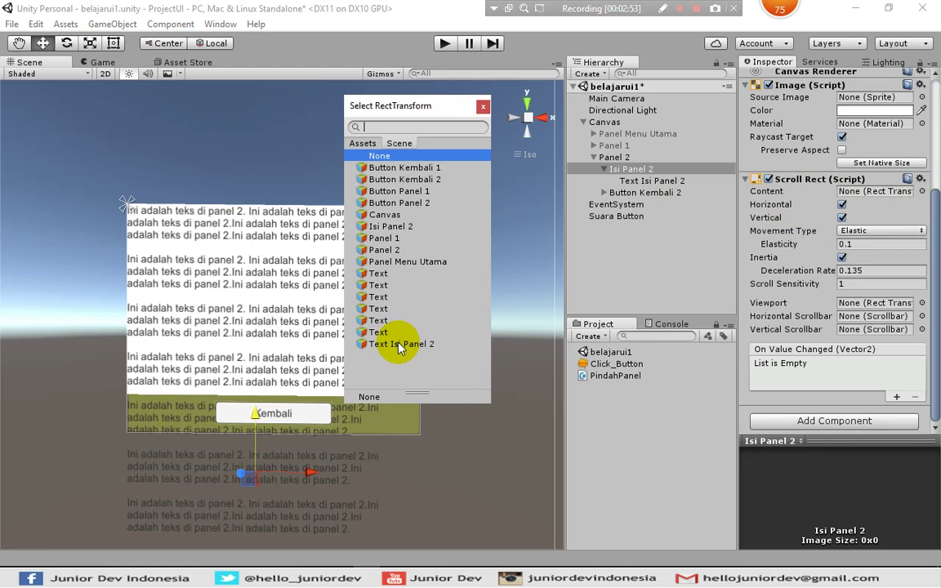
click(398, 344)
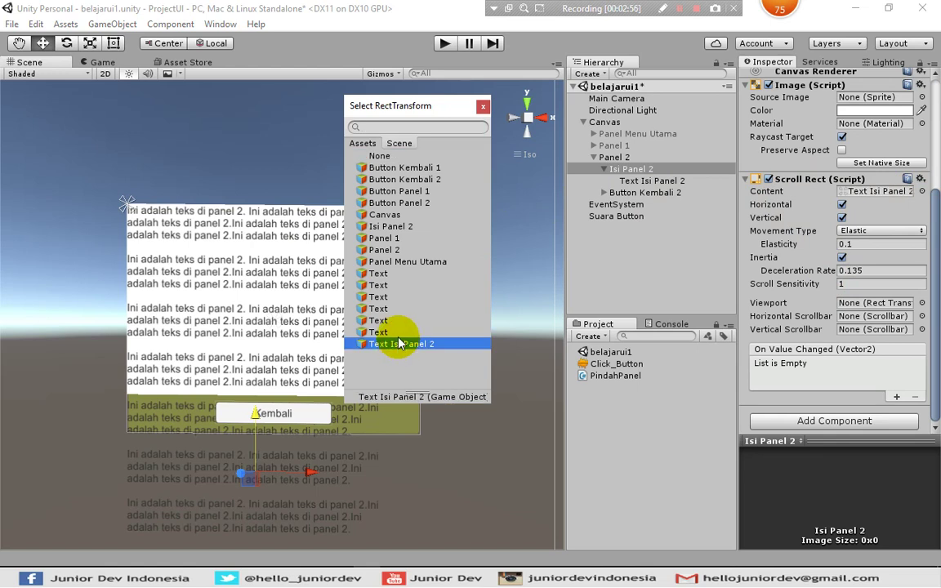
click(482, 107)
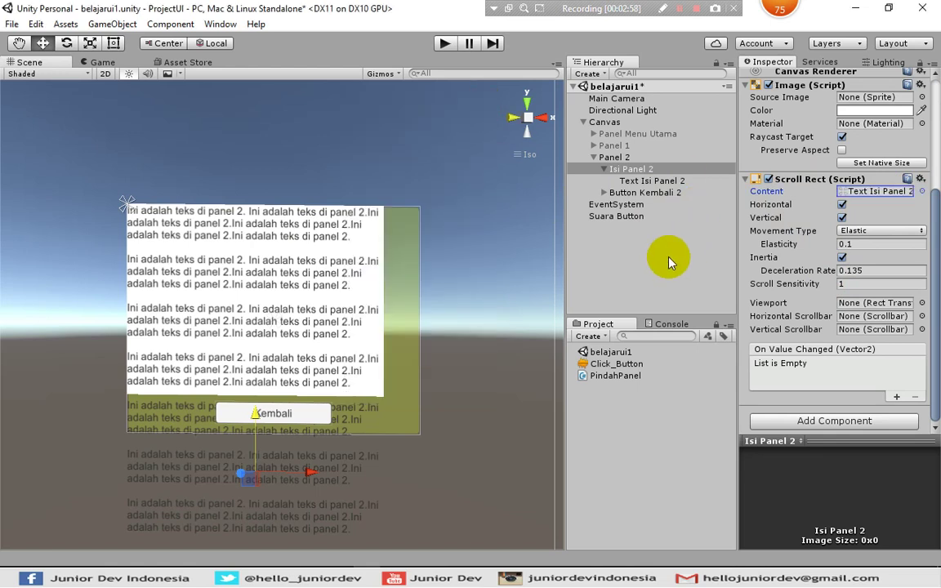
click(662, 267)
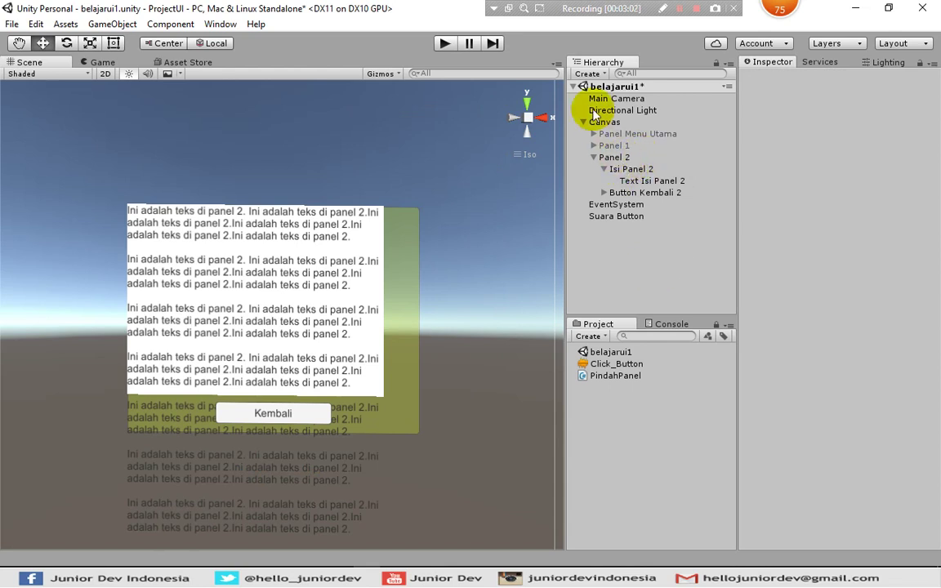
Create a UI Scrollbar and rename it 'Scrollbar Panel 2'
click(589, 74)
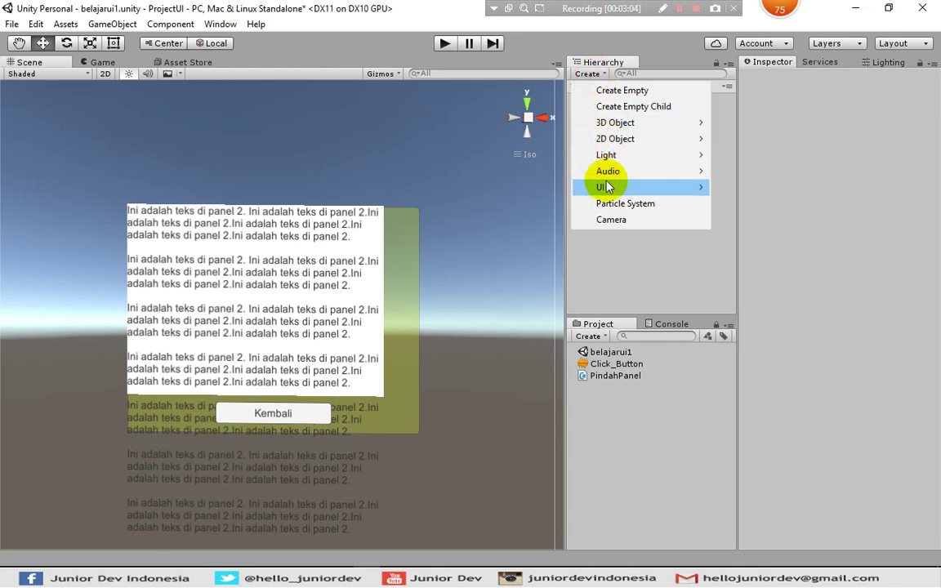
mouse_move(688, 187)
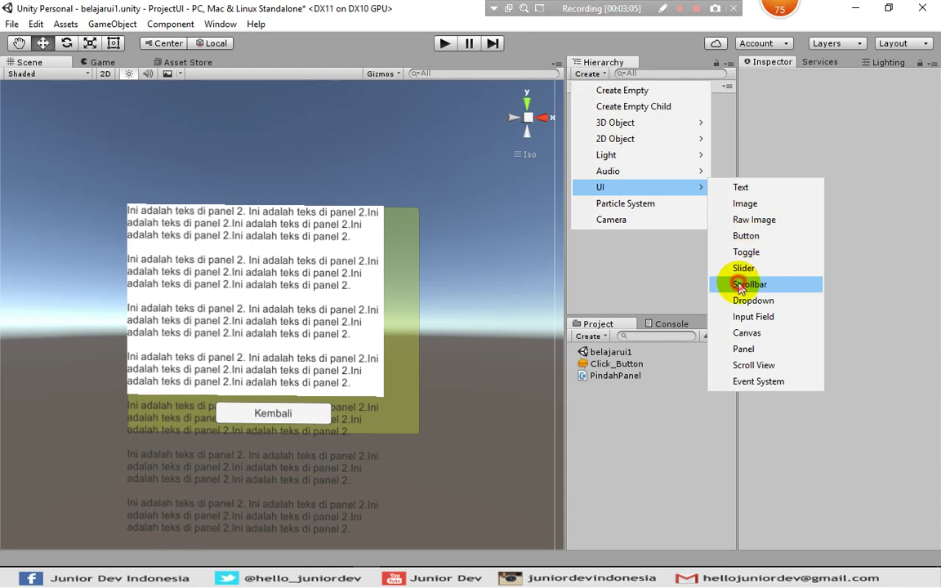
click(738, 284)
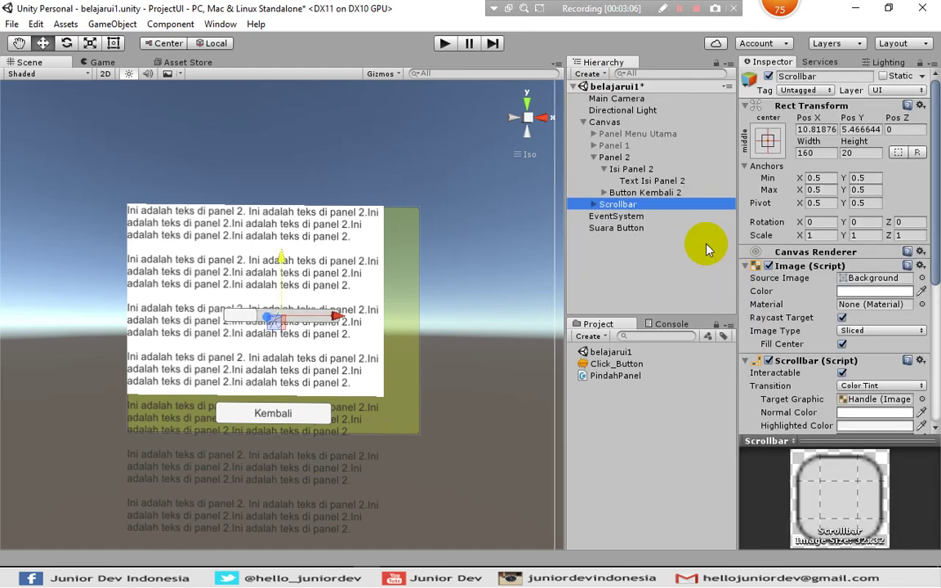
click(639, 207)
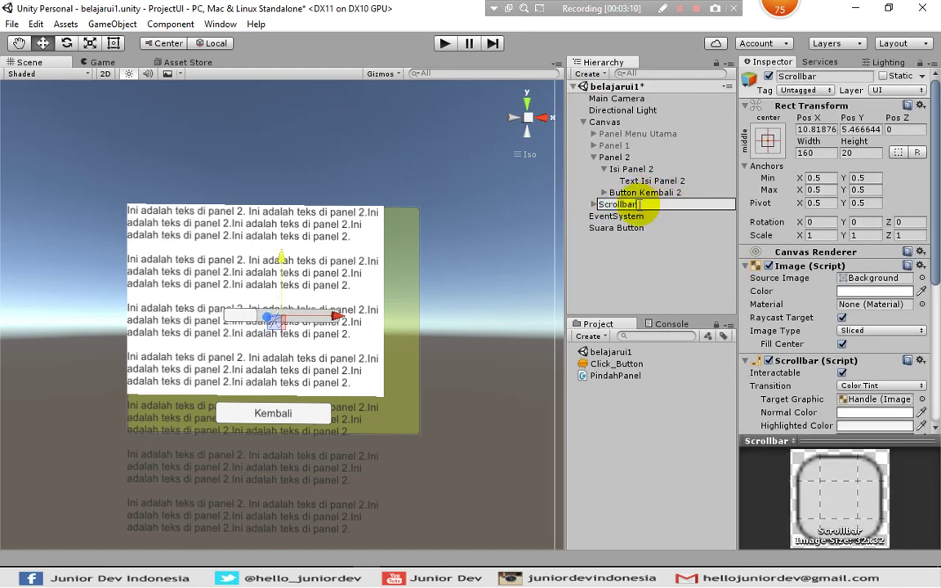
text(Panel 2)
key(Return)
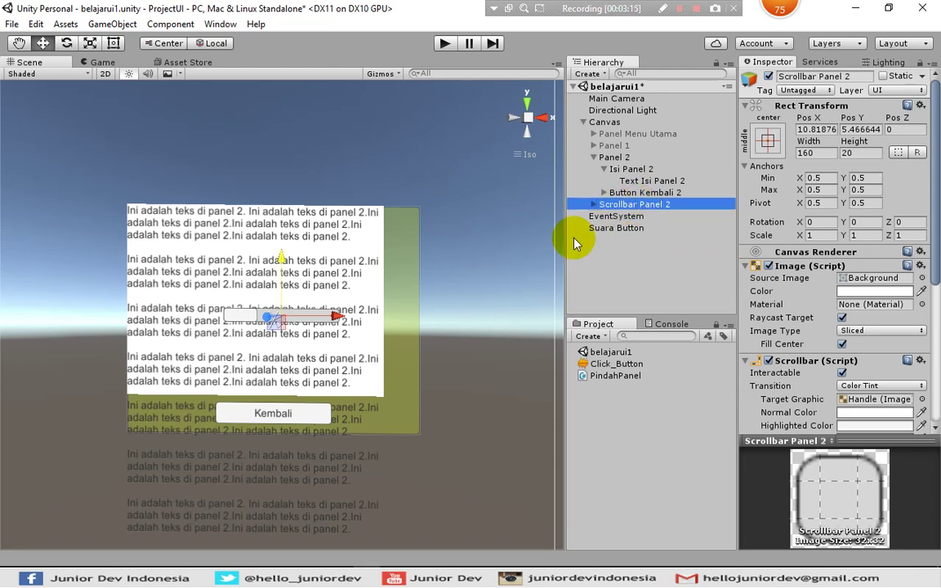
scroll(914, 327, down, 3)
scroll(906, 314, down, 3)
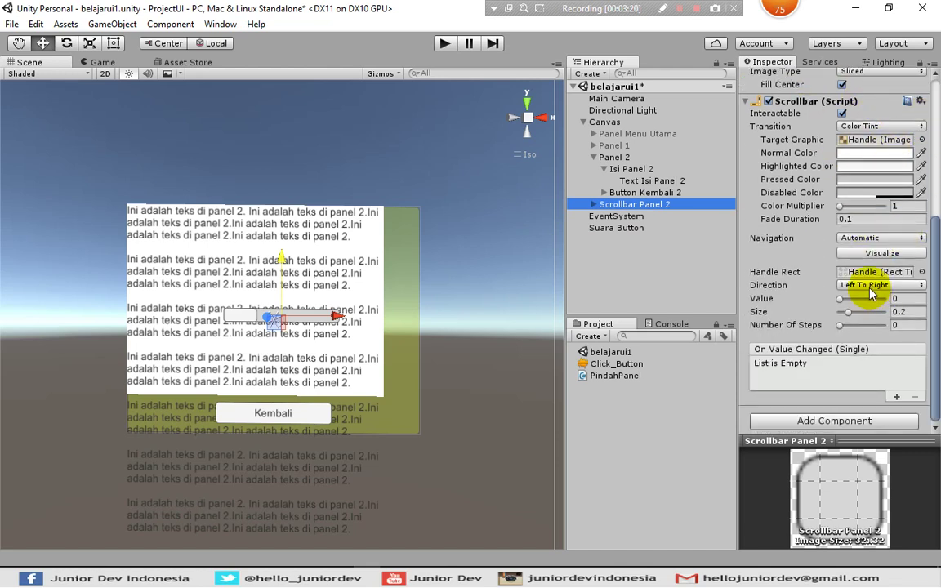
Set Scrollbar Panel 2's Direction to Bottom To Top and move it to the panel's right edge
click(861, 285)
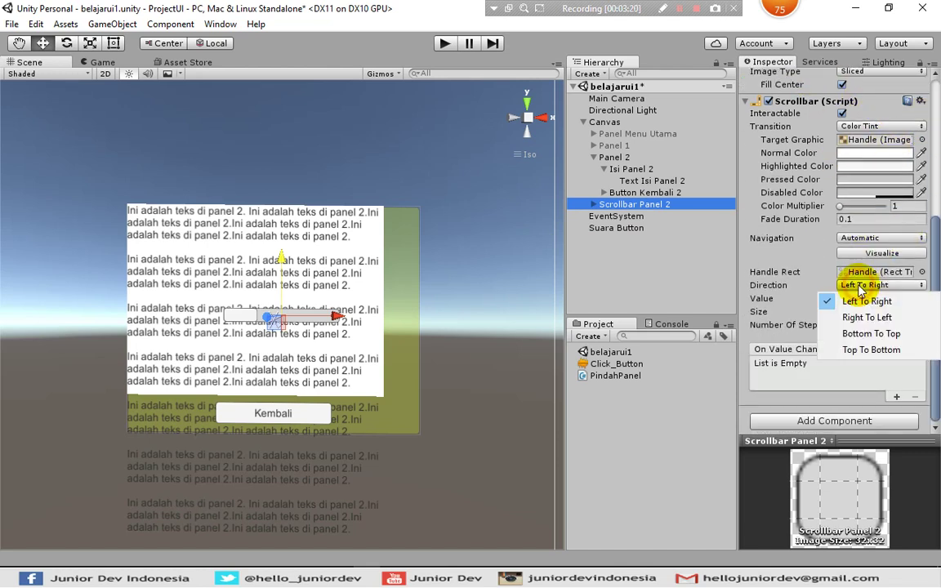
click(854, 335)
drag(349, 321, 445, 316)
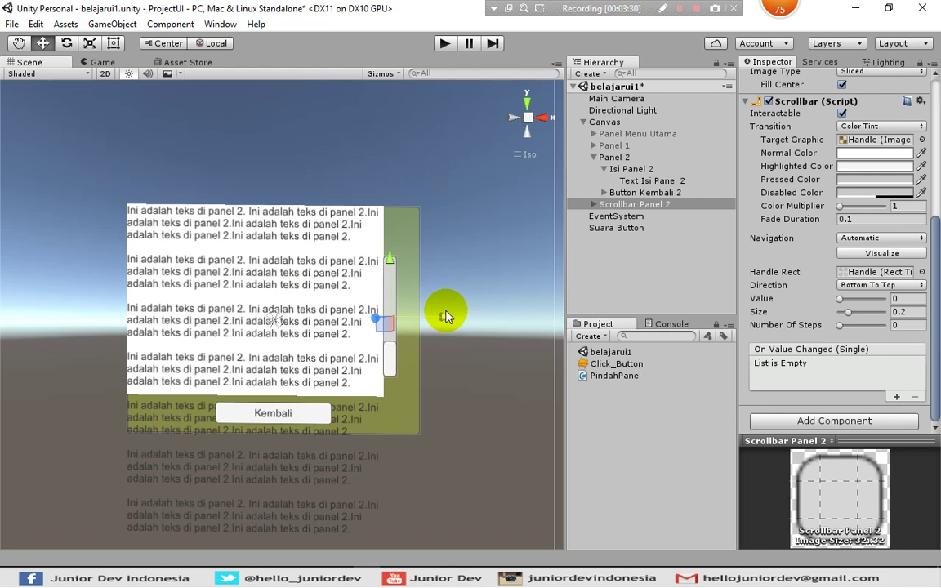
drag(446, 316, 447, 318)
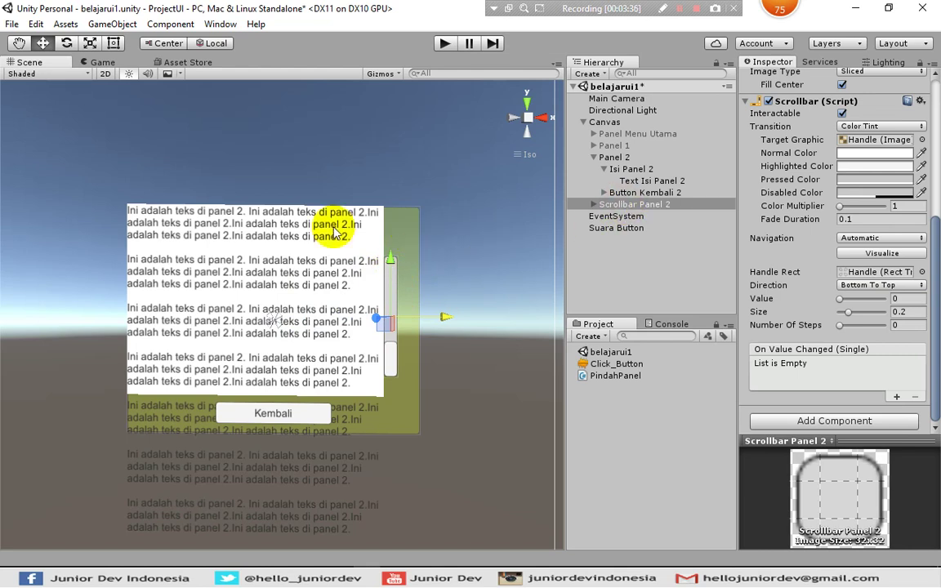
click(116, 44)
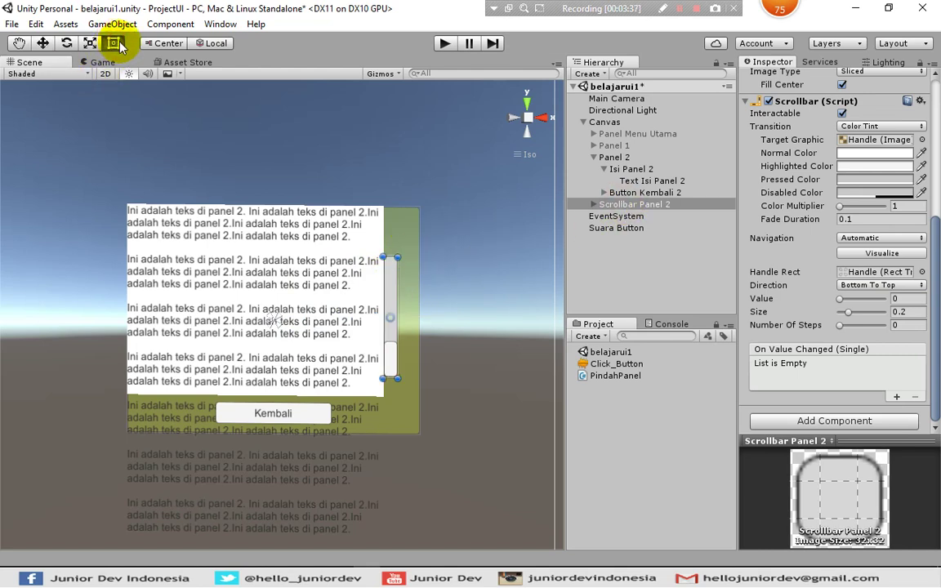
Drag the scrollbar's top and bottom edges to match the white text area's height
drag(395, 256, 395, 209)
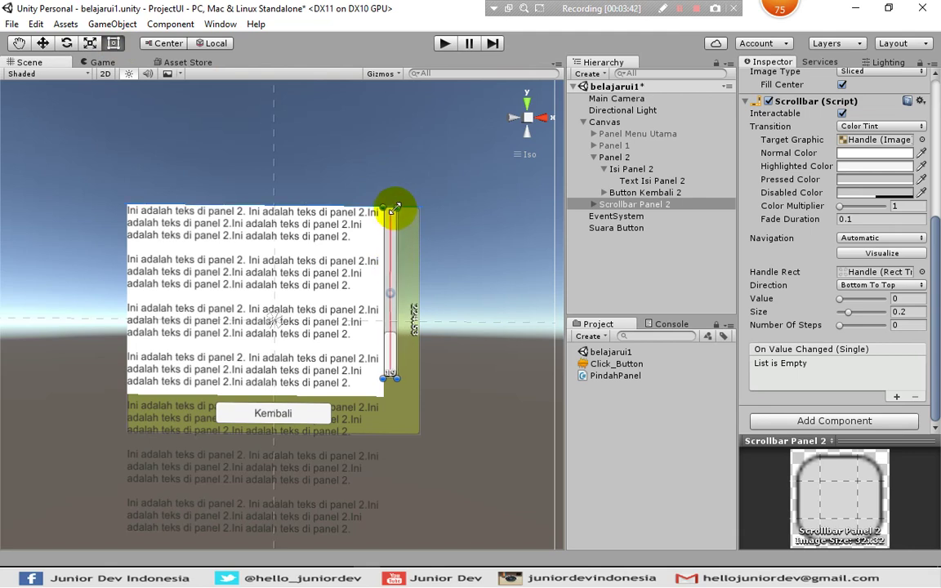
click(390, 380)
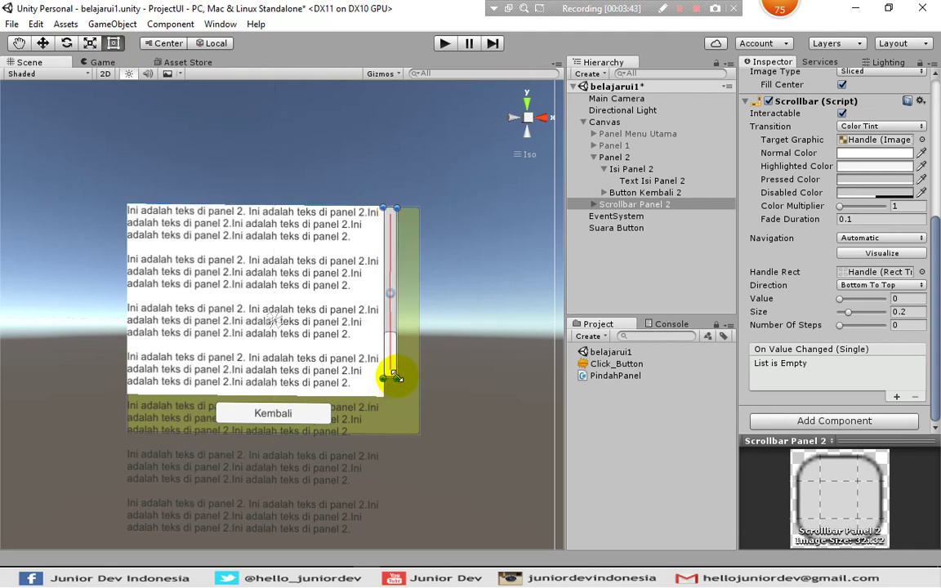
drag(397, 377, 397, 396)
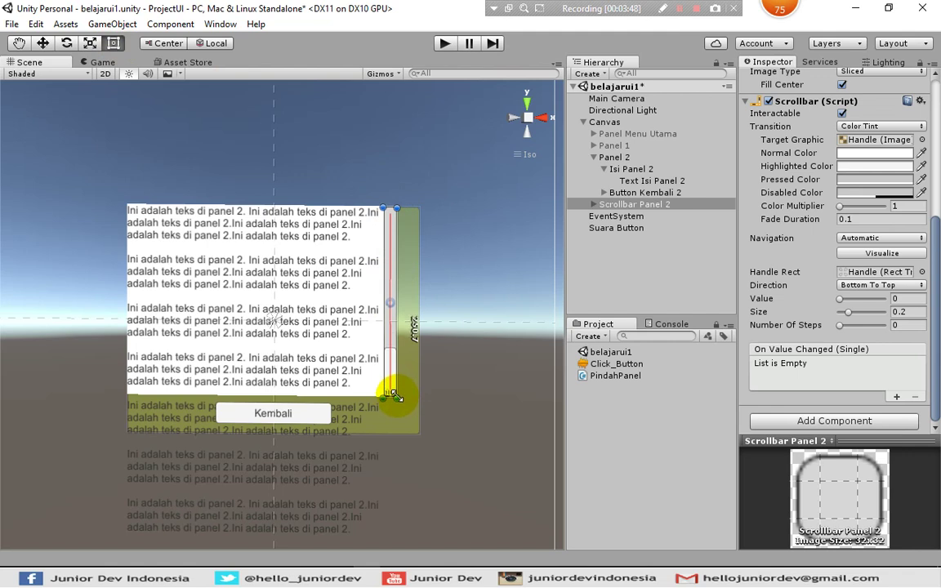
Select Isi Panel 2 and scroll down its Inspector to the component list's end
click(658, 269)
click(310, 258)
scroll(756, 257, down, 1)
scroll(751, 256, down, 4)
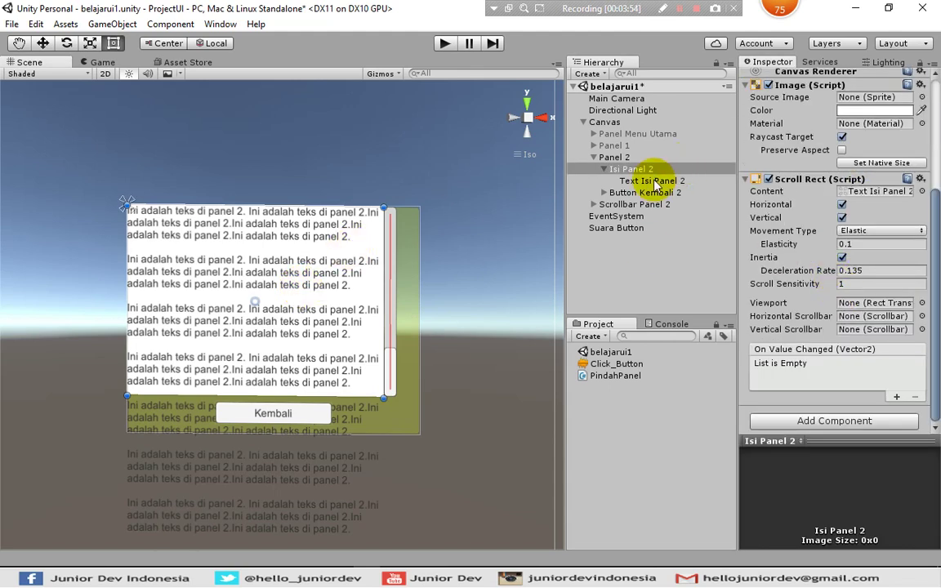
click(821, 421)
Add a Mask component to Isi Panel 2 with Show Mask Graphic unchecked
click(903, 189)
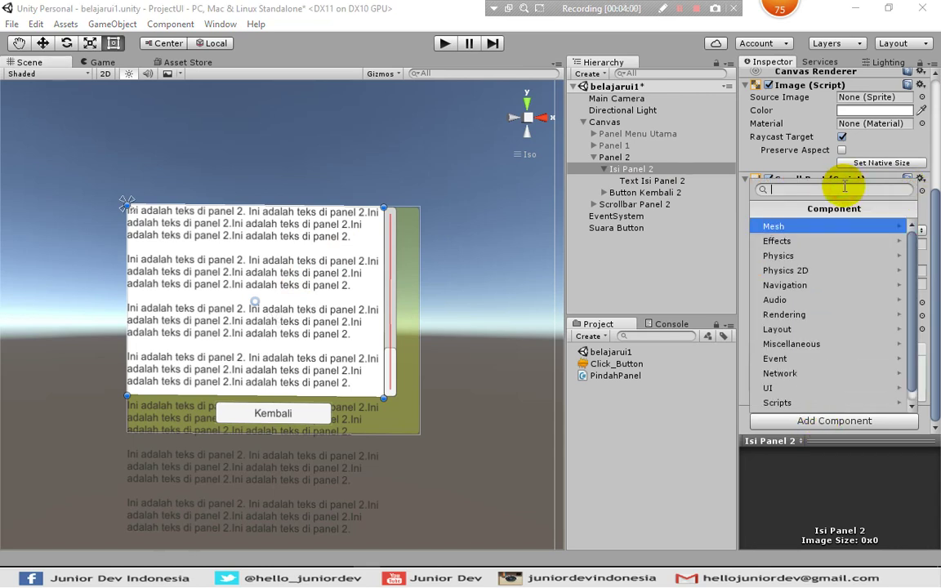
text(mask)
click(804, 226)
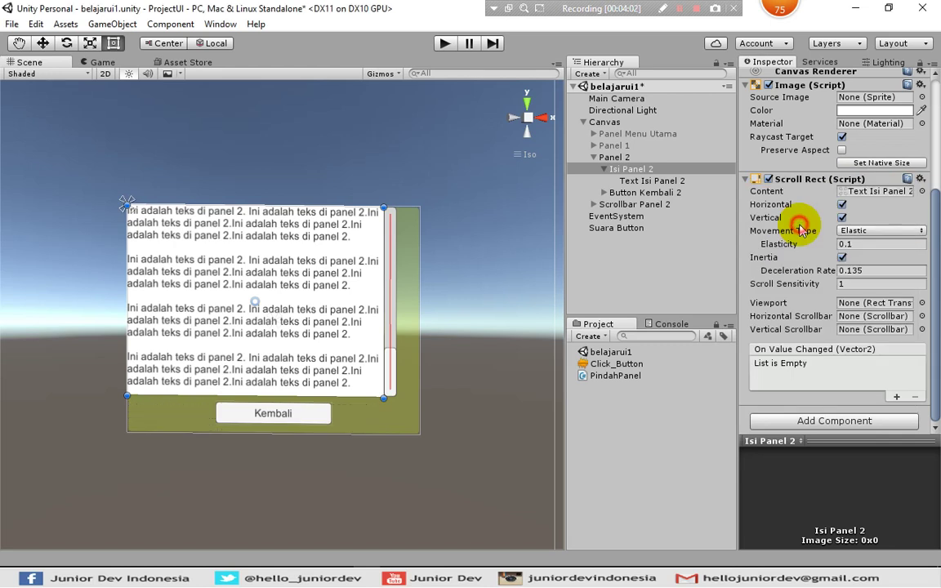
scroll(843, 347, down, 1)
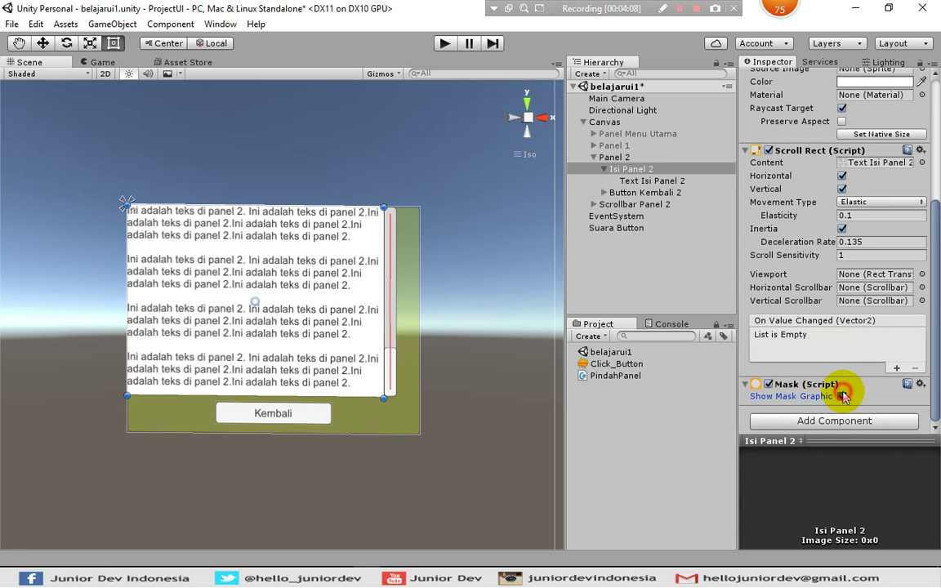
click(842, 396)
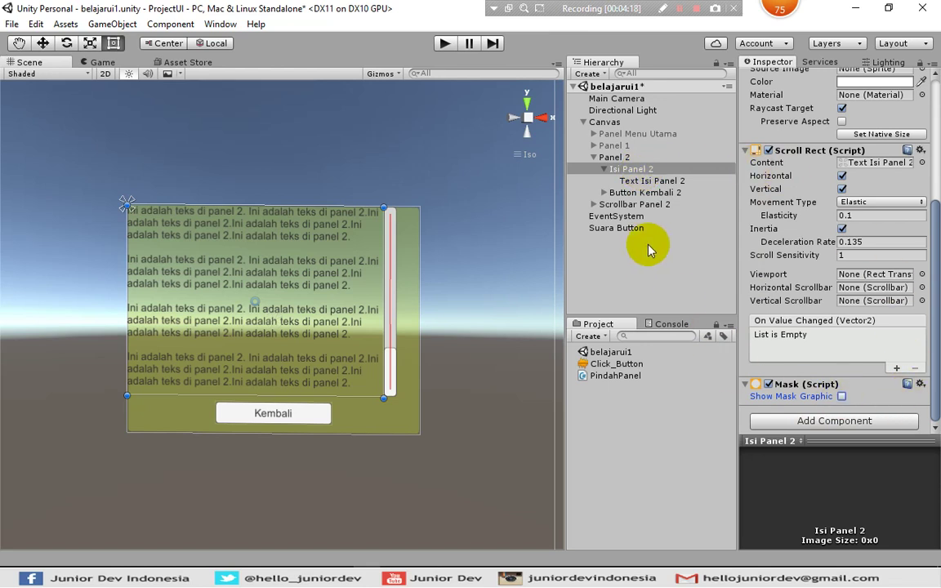
click(640, 184)
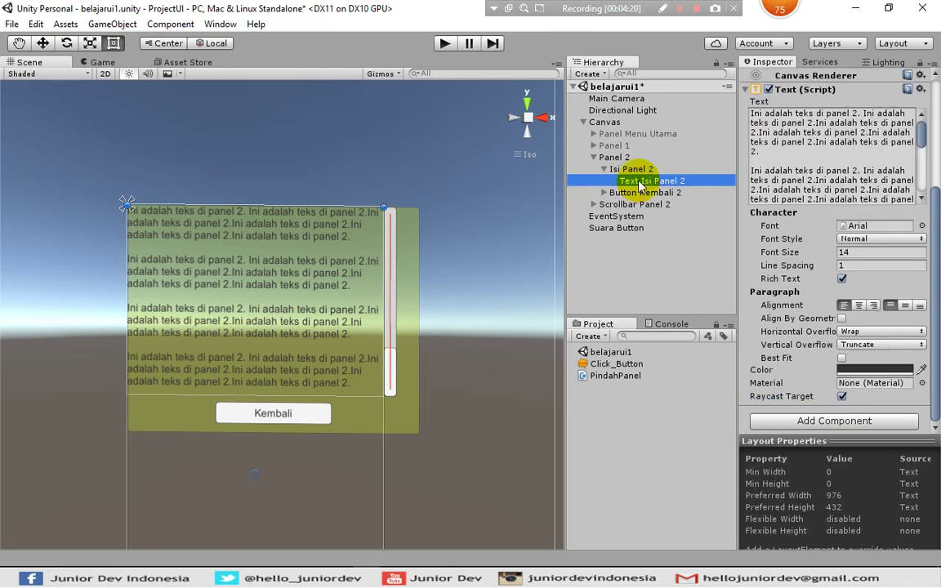
Link Scrollbar Panel 2 as Isi Panel 2's Scroll Rect Vertical Scrollbar
click(641, 168)
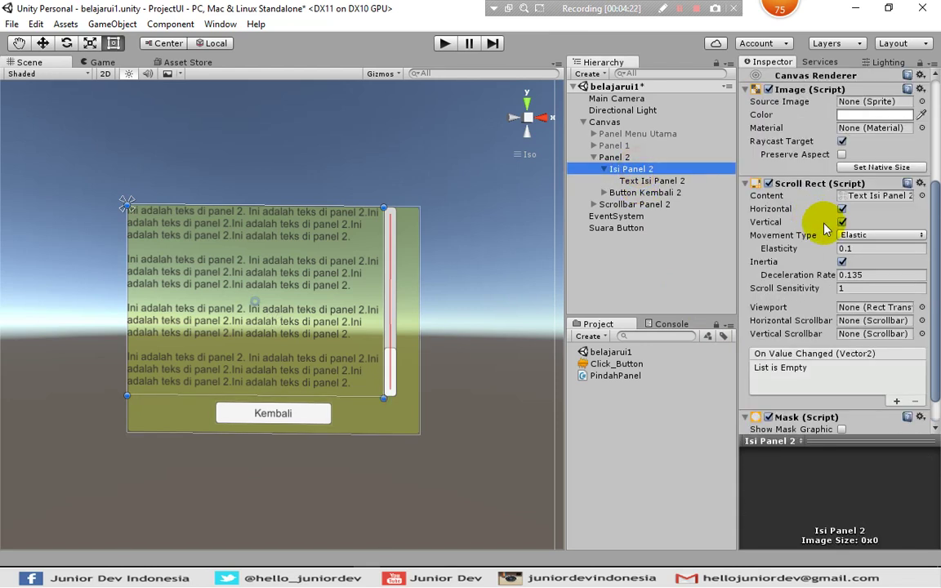
scroll(816, 231, down, 2)
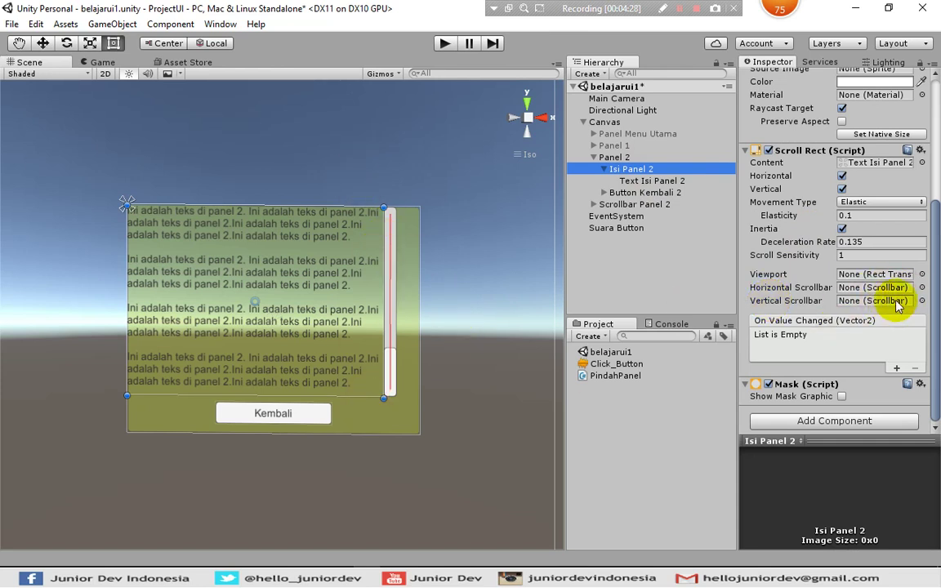
click(921, 300)
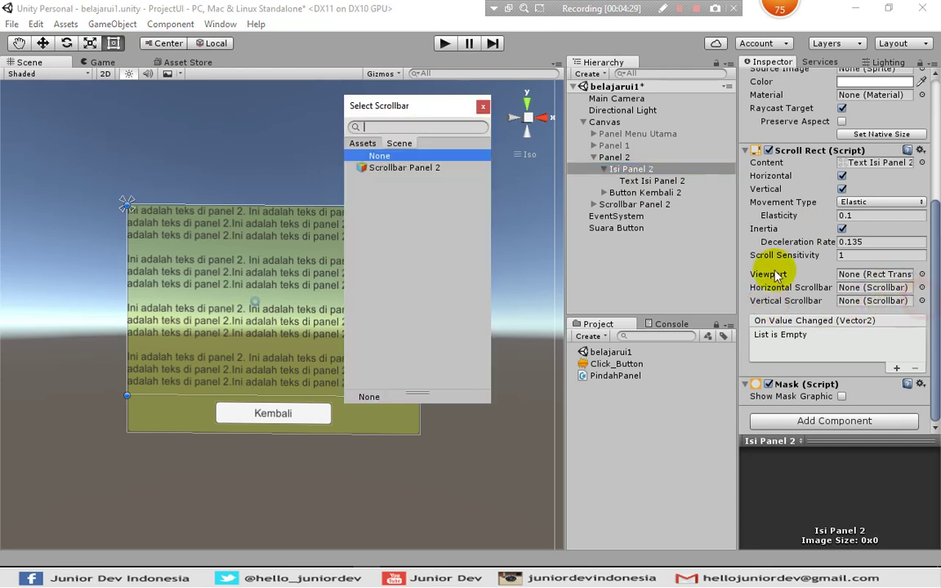
click(429, 168)
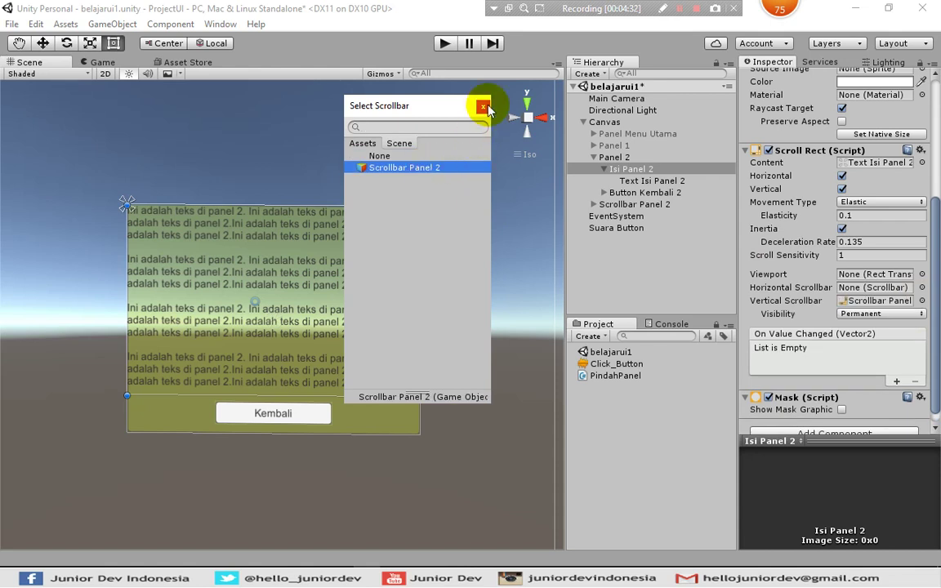
click(483, 106)
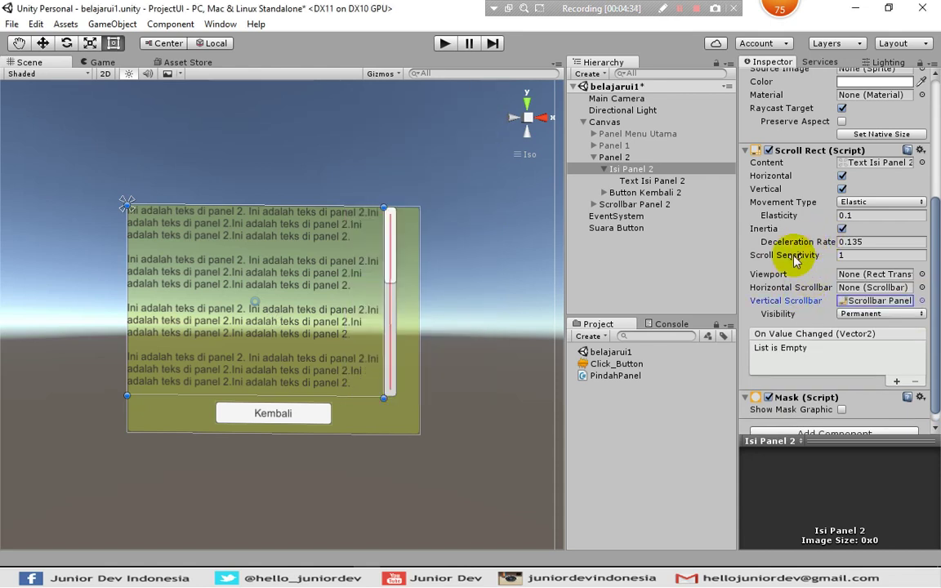
Untick Horizontal in Isi Panel 2's Scroll Rect, deselect it, and save the scene
click(654, 204)
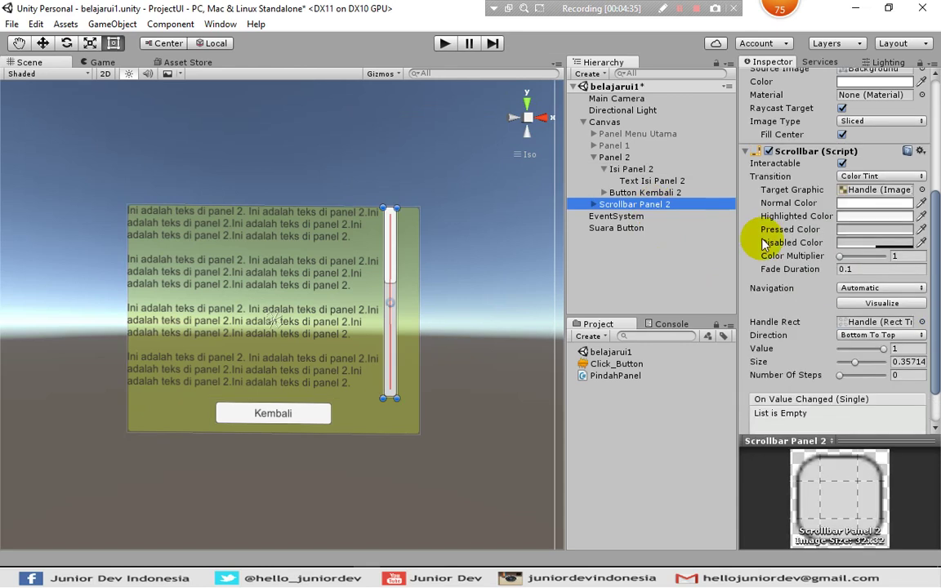
scroll(783, 245, down, 2)
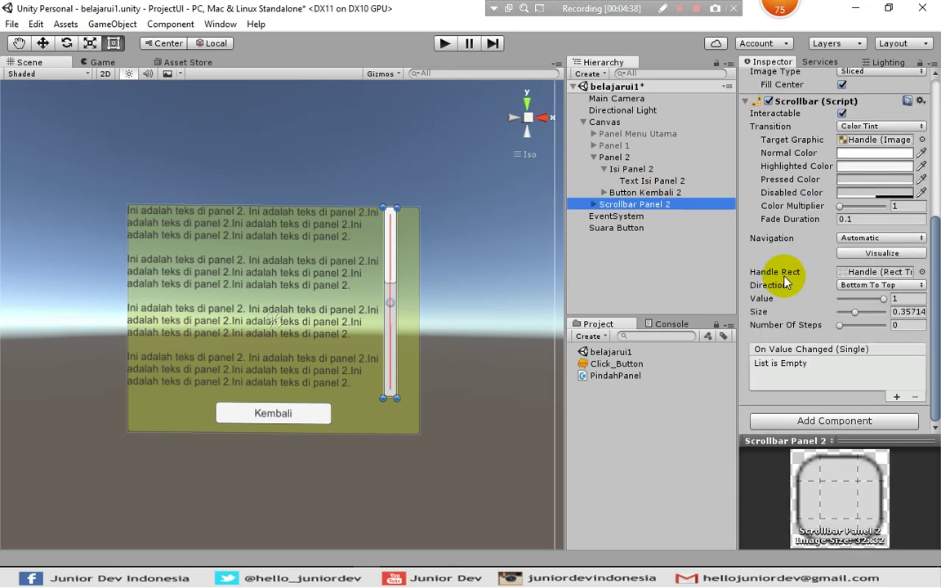
scroll(782, 278, up, 5)
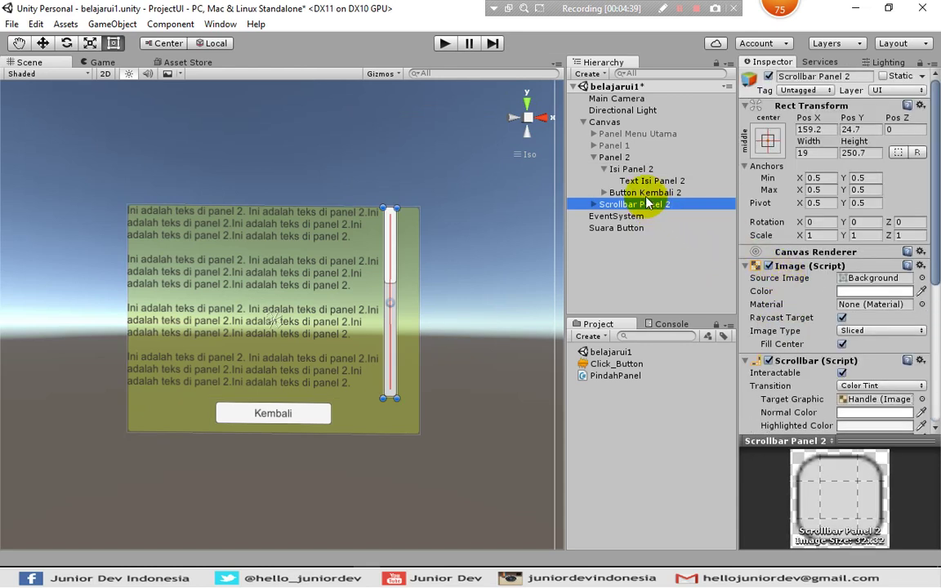
click(638, 169)
scroll(837, 274, down, 5)
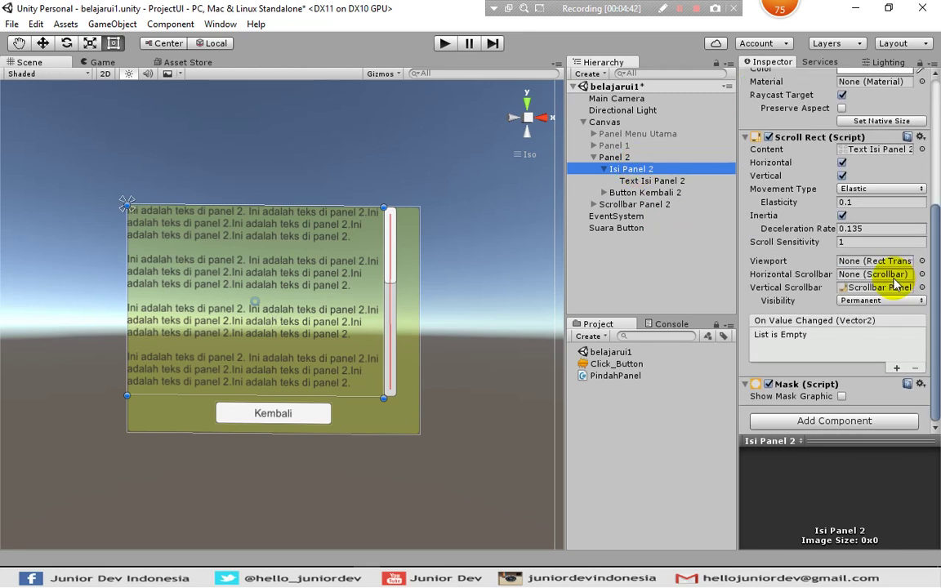
click(842, 163)
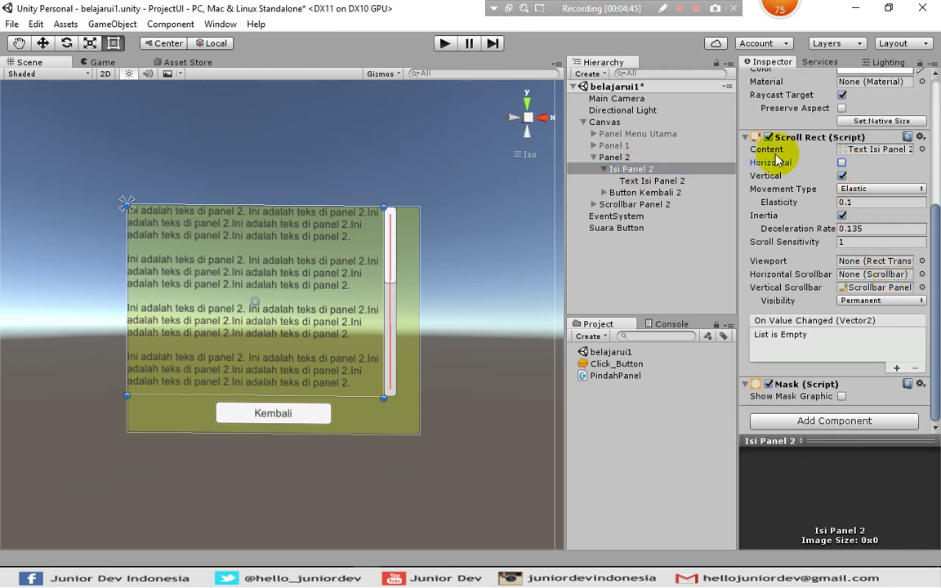
click(682, 276)
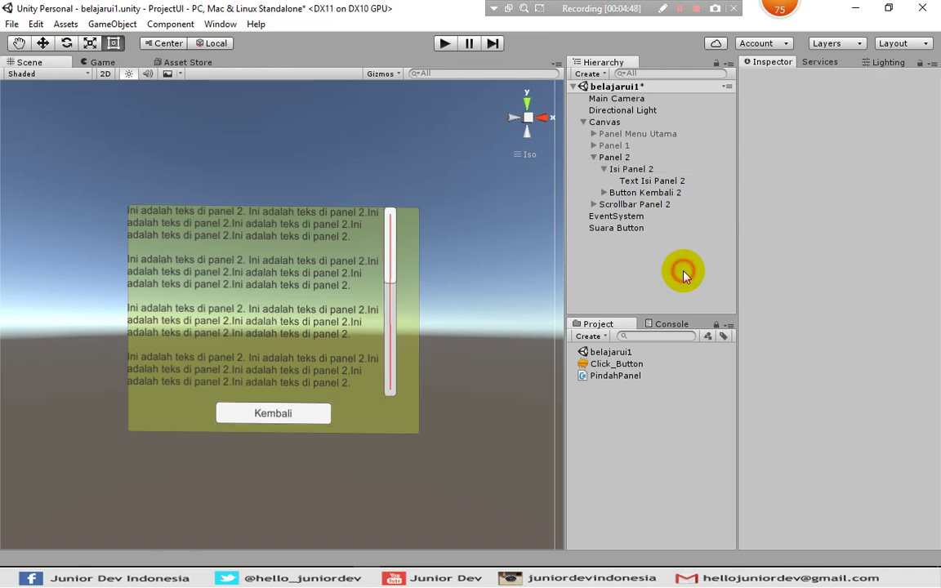
key(ctrl+s)
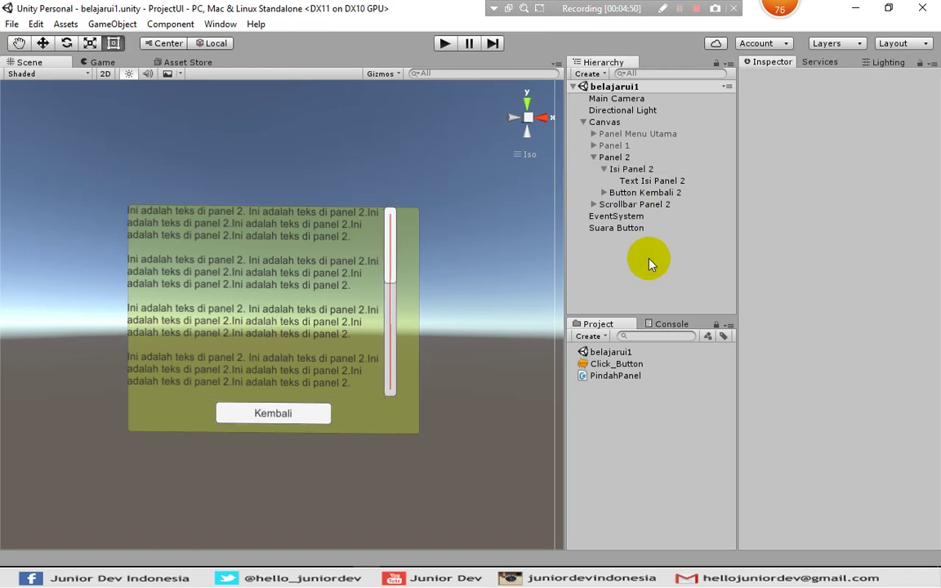
click(444, 44)
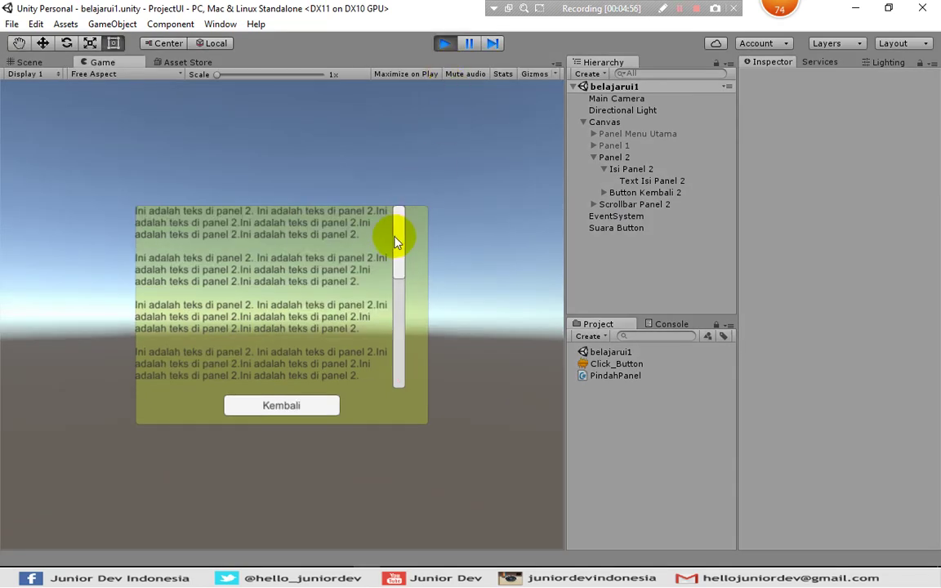
drag(399, 241, 393, 377)
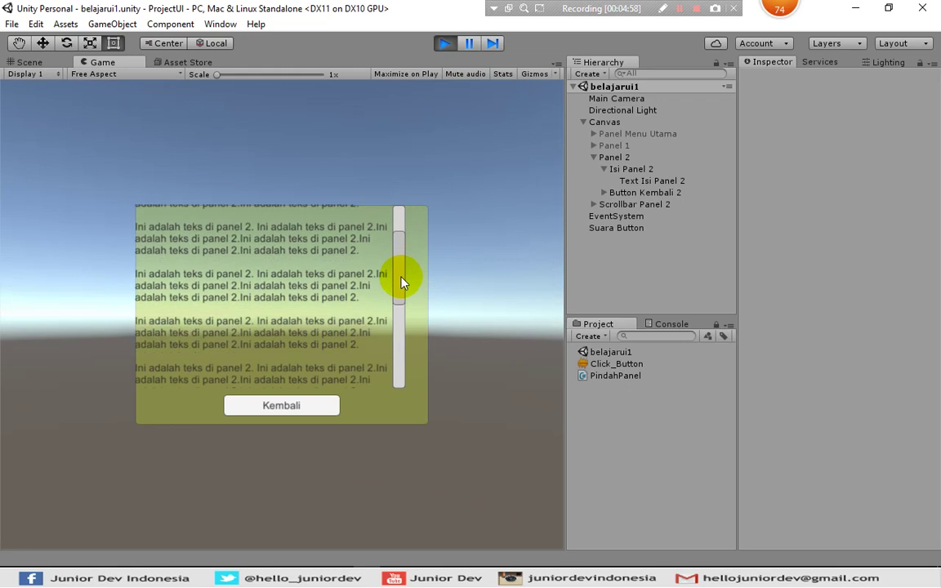
drag(406, 321, 396, 383)
drag(391, 336, 399, 210)
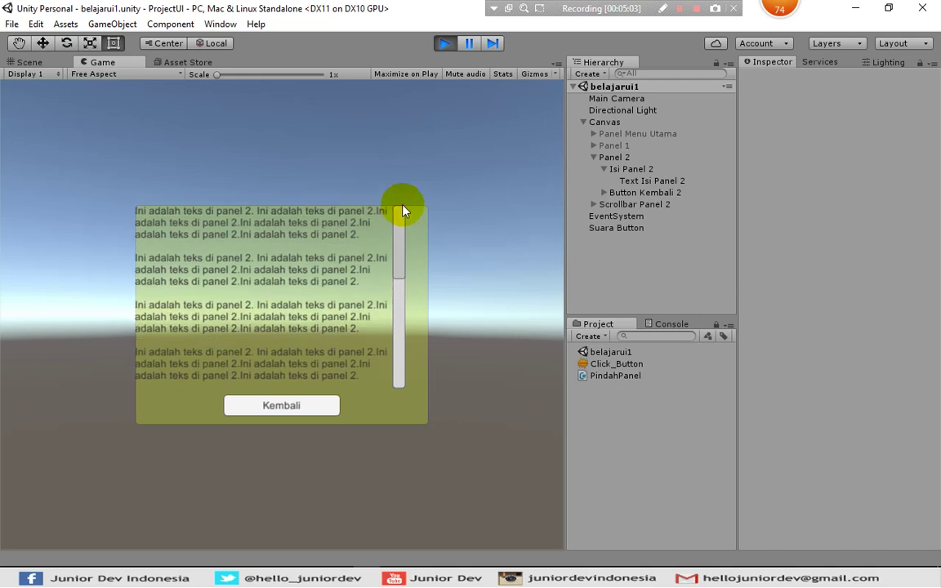
drag(397, 270, 380, 390)
drag(395, 262, 401, 187)
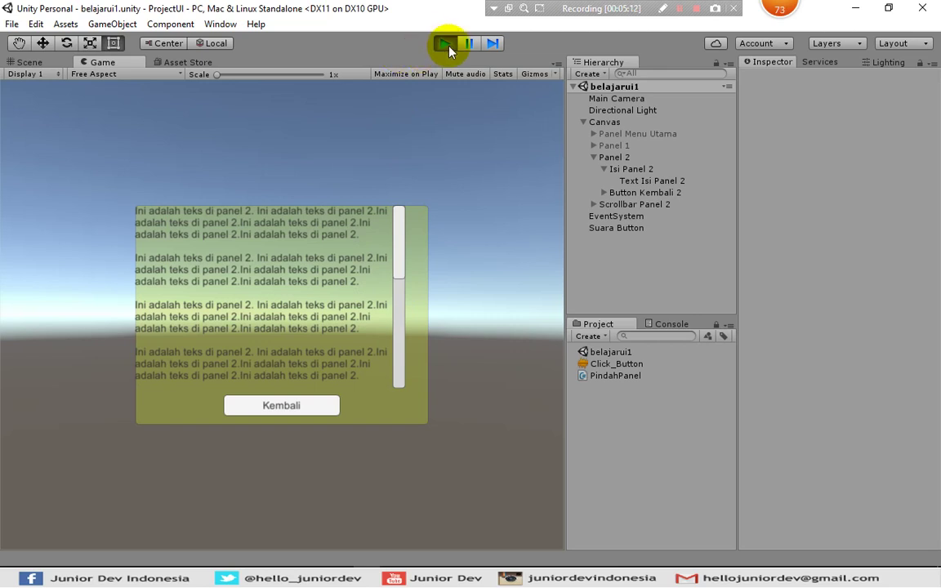
drag(387, 400, 396, 206)
click(445, 43)
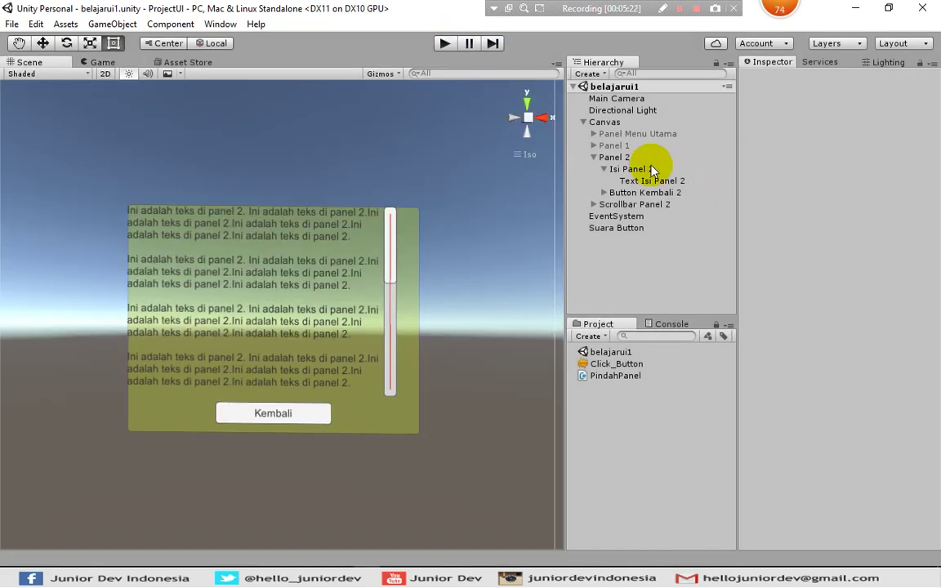
Review Isi Panel 2's Scroll Rect settings and inspect Text Isi Panel 2
click(635, 169)
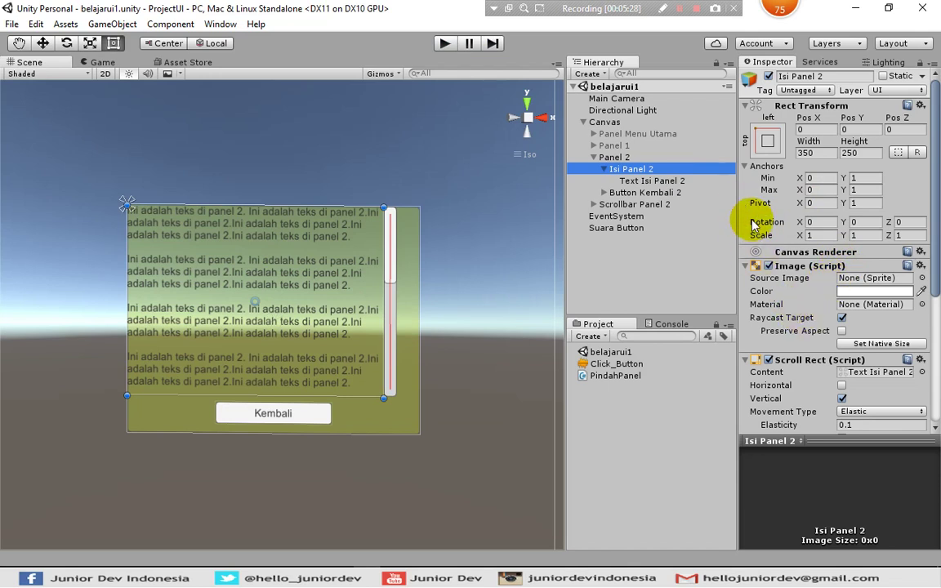
scroll(751, 241, down, 3)
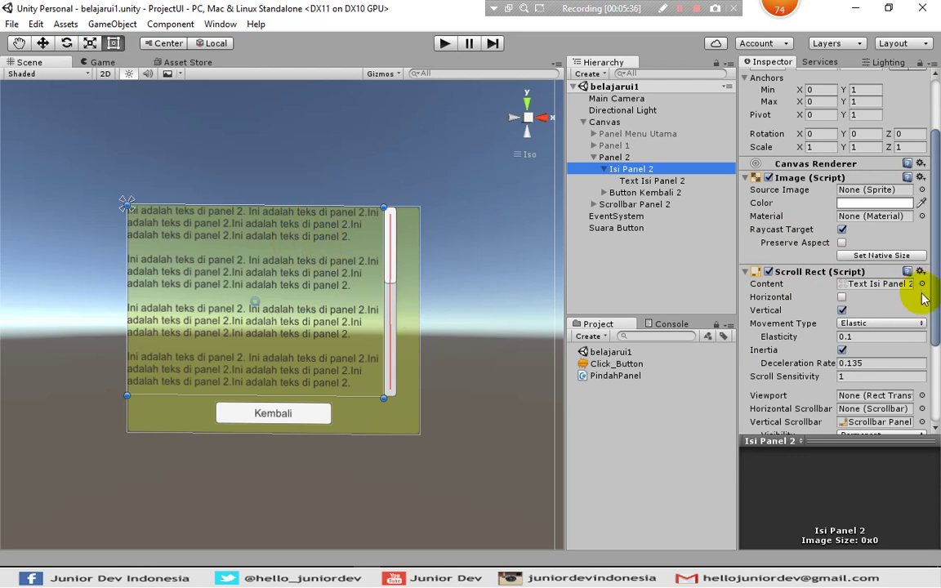
scroll(894, 319, down, 3)
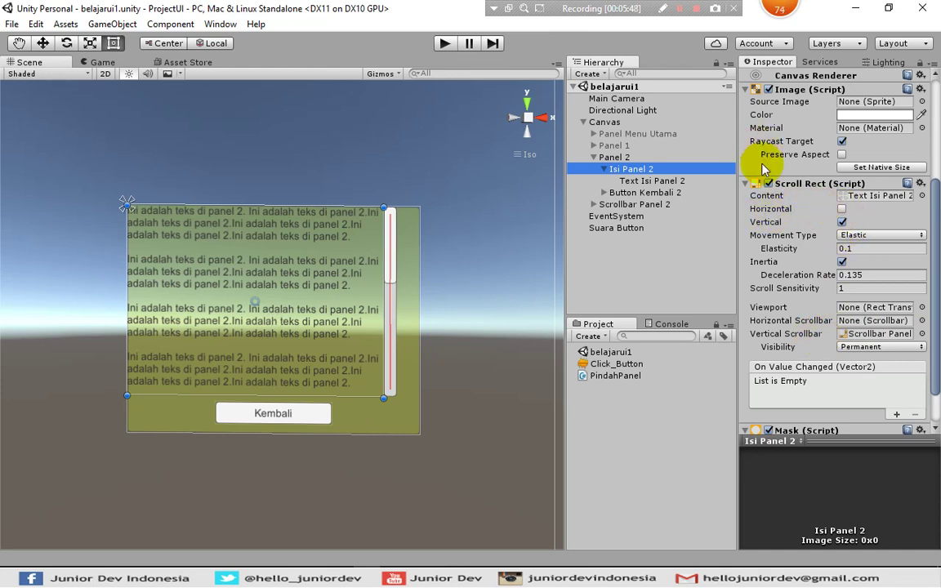
click(677, 183)
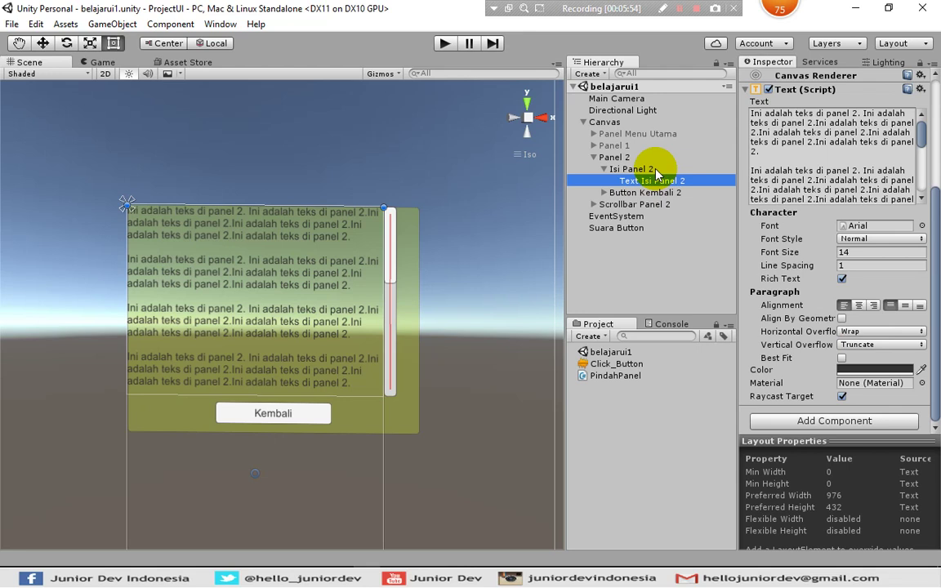
click(655, 169)
click(654, 181)
Recheck Isi Panel 2's scroll settings, then select Scrollbar Panel 2 to view its values
click(645, 168)
scroll(806, 328, down, 3)
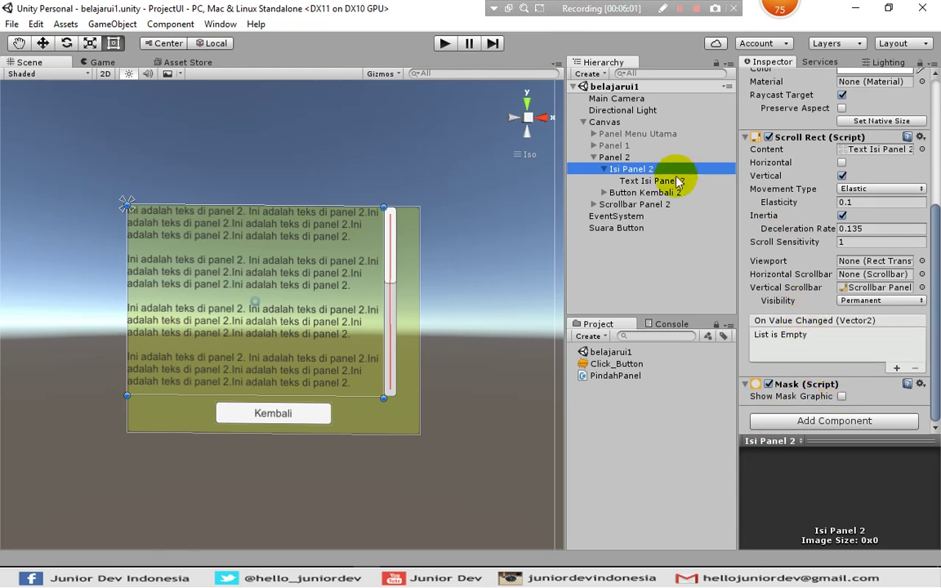
click(629, 204)
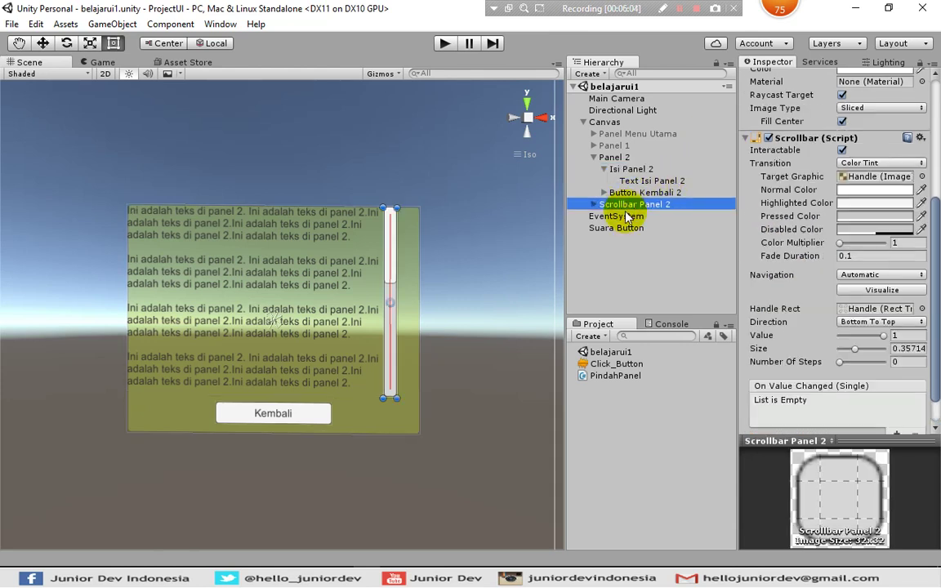
click(872, 324)
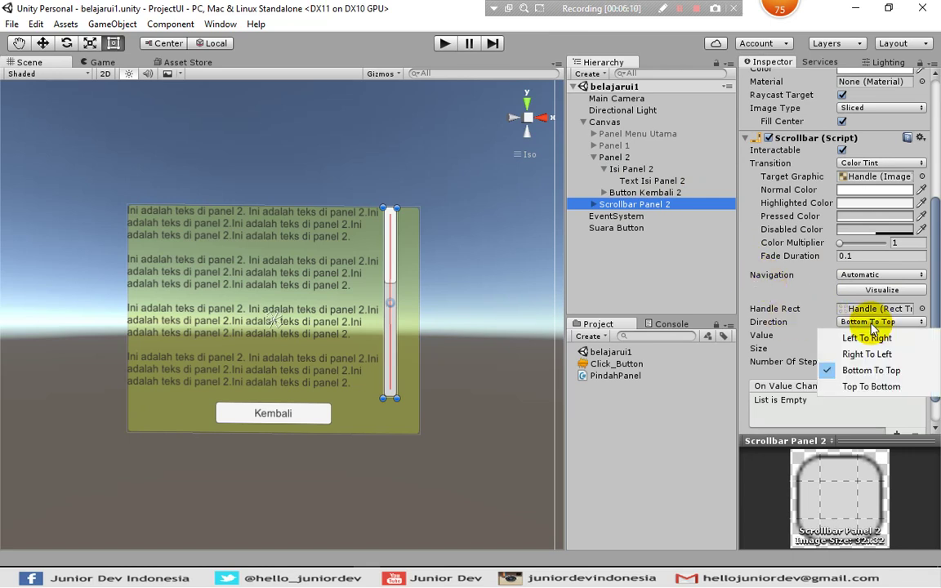
click(771, 311)
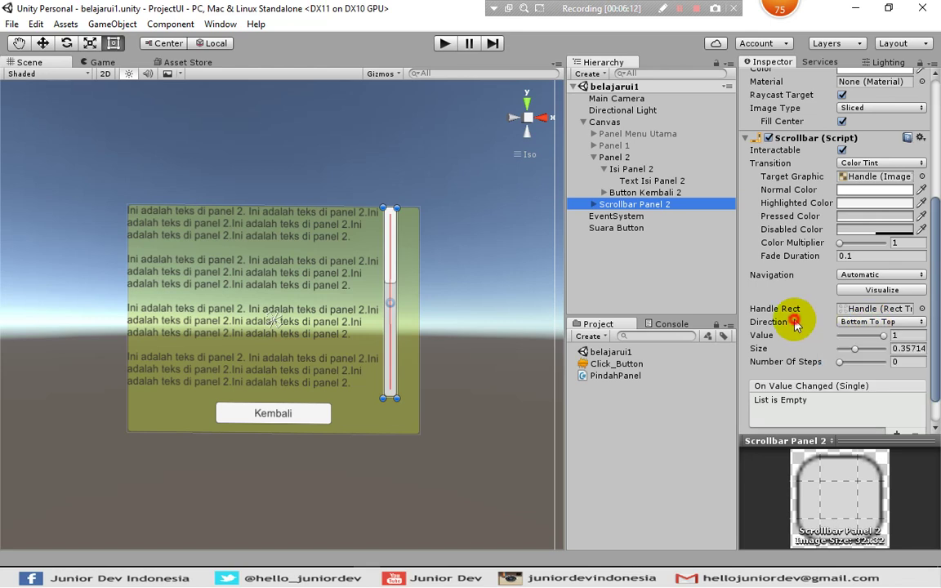
click(381, 46)
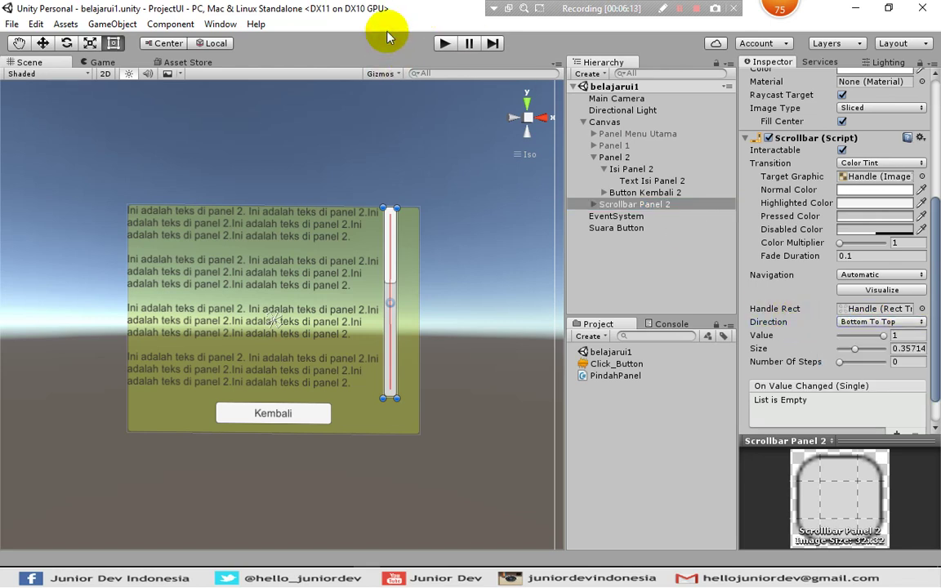